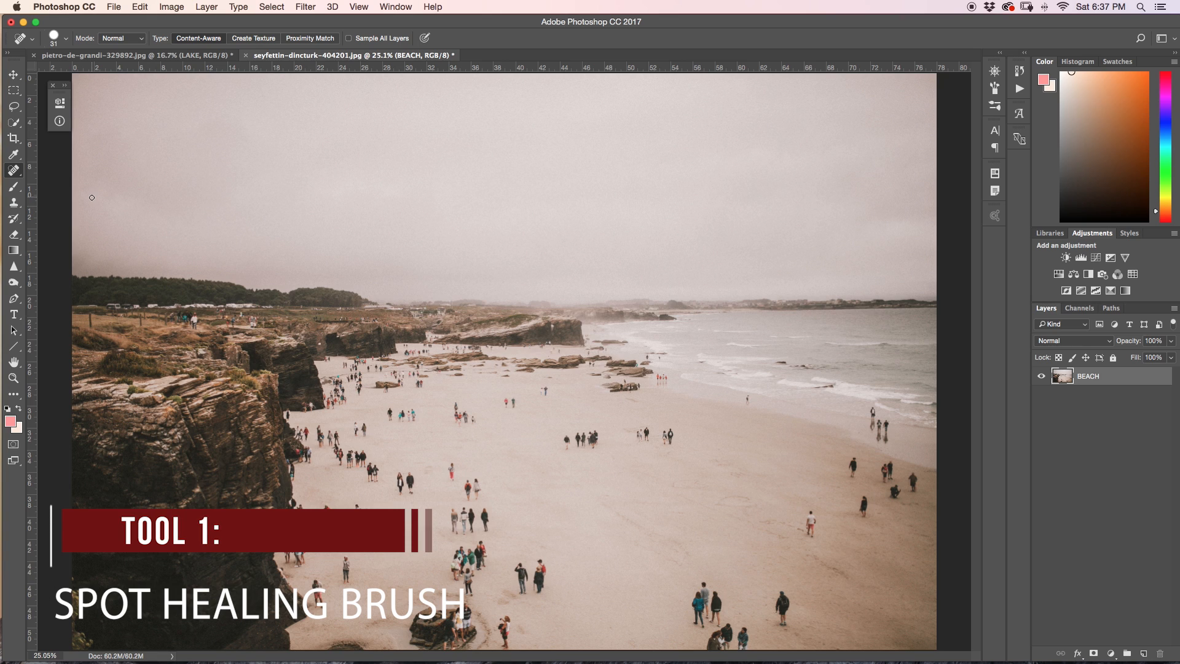
# Step: Remove the group of people in the middle of the beach with the Spot Healing Brush at size 302
pyautogui.click(14, 171)
pyautogui.rightClick(15, 171)
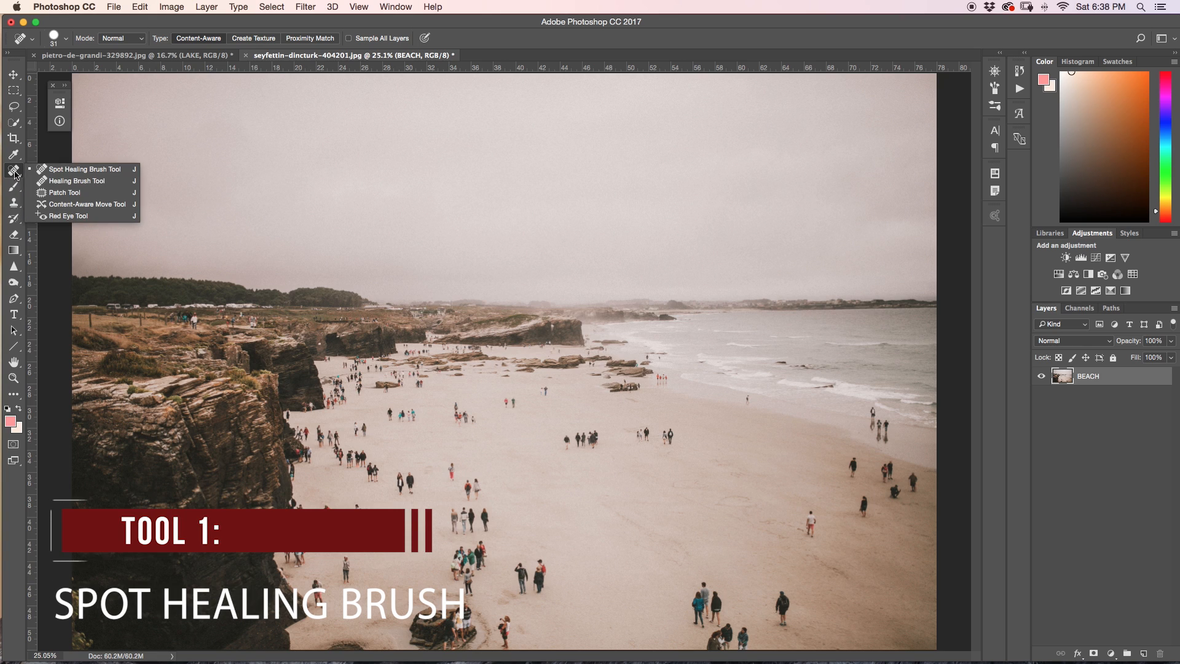
pyautogui.click(70, 172)
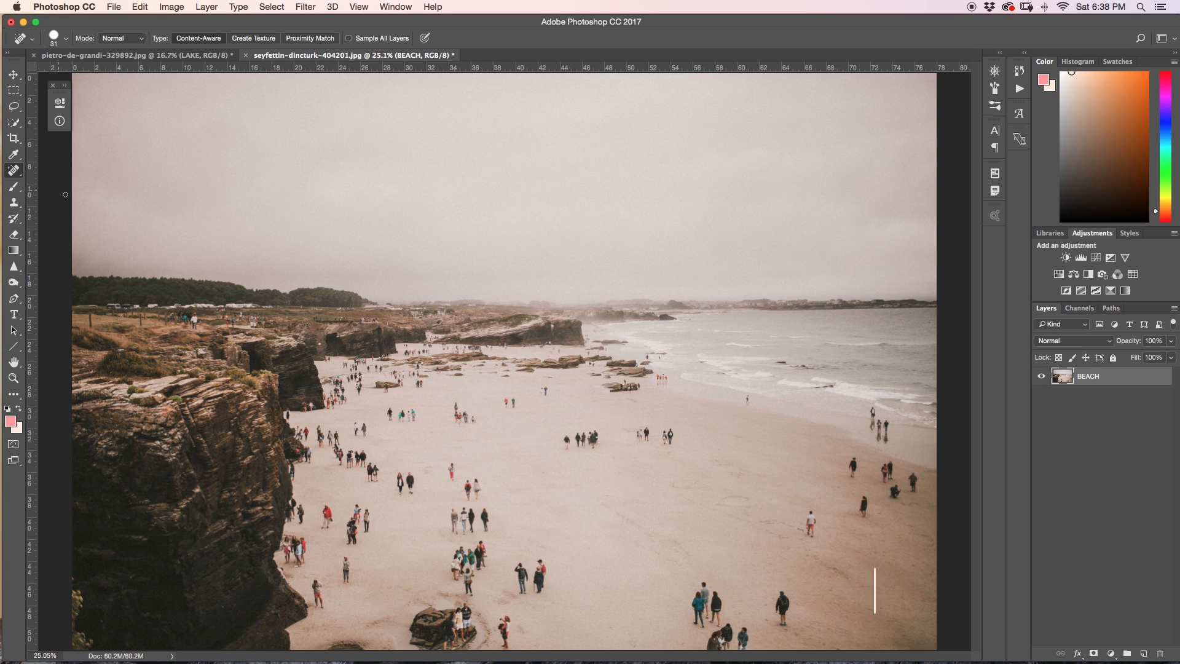
pyautogui.moveTo(614, 490); pyautogui.dragTo(634, 488)
pyautogui.moveTo(592, 442); pyautogui.dragTo(562, 444)
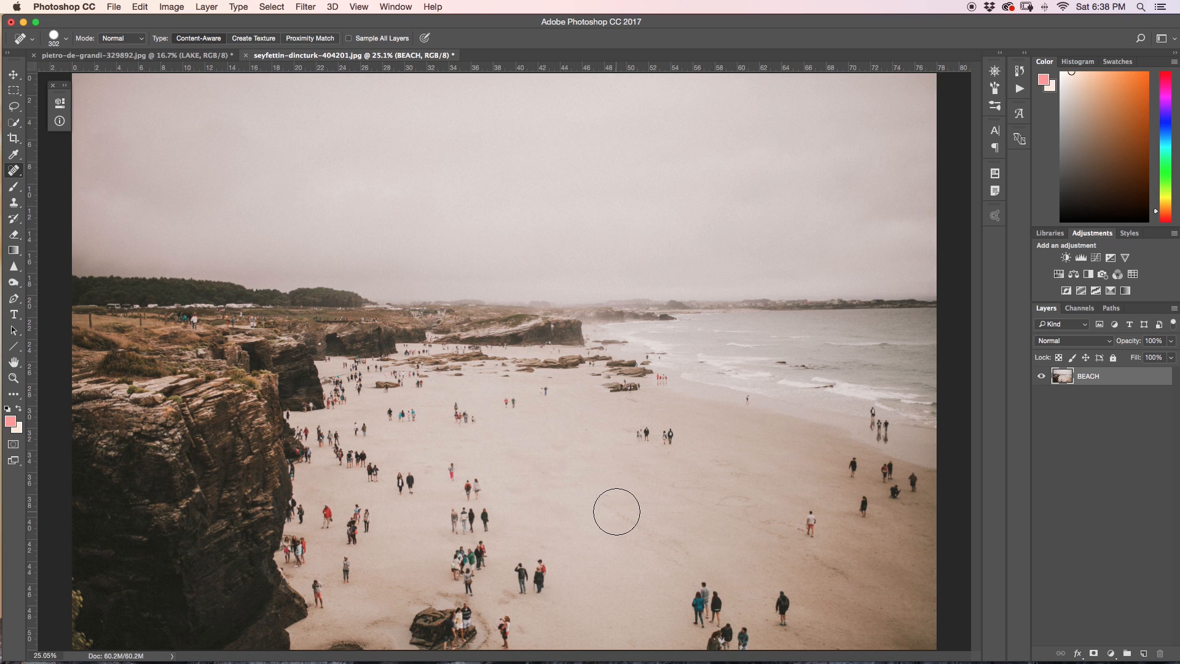
# Step: Reduce the Spot Healing Brush to size 113 and heal away the scattered people across the central and foreground sand
pyautogui.keyDown('ctrl'); pyautogui.keyDown('alt'); pyautogui.moveTo(688, 447); pyautogui.dragTo(646, 436); pyautogui.keyUp('alt'); pyautogui.keyUp('ctrl')
pyautogui.moveTo(453, 465)
pyautogui.mouseDown()
pyautogui.moveTo(473, 496)
pyautogui.moveTo(478, 482)
pyautogui.mouseUp()
pyautogui.click(475, 485)
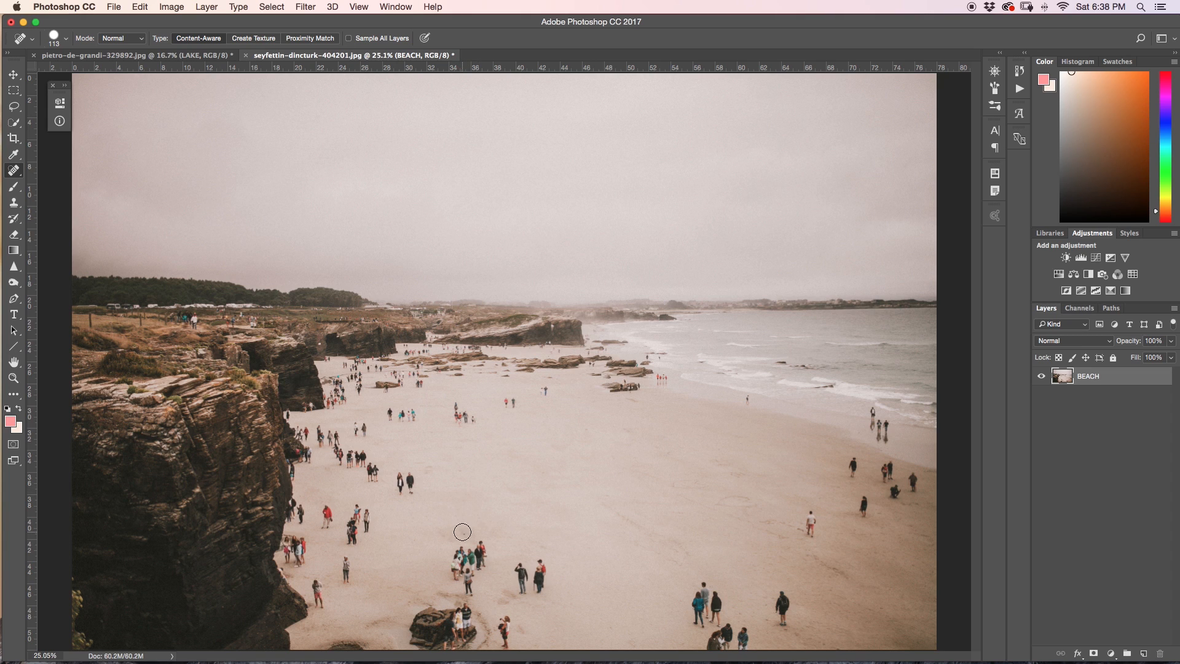
pyautogui.moveTo(400, 472)
pyautogui.mouseDown()
pyautogui.moveTo(403, 488)
pyautogui.moveTo(423, 458)
pyautogui.moveTo(375, 478)
pyautogui.moveTo(369, 468)
pyautogui.moveTo(380, 477)
pyautogui.mouseUp()
pyautogui.moveTo(370, 467)
pyautogui.mouseDown()
pyautogui.moveTo(320, 430)
pyautogui.moveTo(357, 459)
pyautogui.moveTo(364, 426)
pyautogui.moveTo(423, 419)
pyautogui.moveTo(395, 411)
pyautogui.moveTo(445, 416)
pyautogui.mouseUp()
pyautogui.moveTo(461, 552)
pyautogui.mouseDown()
pyautogui.moveTo(467, 589)
pyautogui.moveTo(467, 547)
pyautogui.moveTo(487, 541)
pyautogui.moveTo(481, 566)
pyautogui.moveTo(478, 549)
pyautogui.moveTo(535, 593)
pyautogui.mouseUp()
# Step: Heal away the small distant groups on the open sand below the rocks and the walkers at the waterline
pyautogui.press('super+equal')
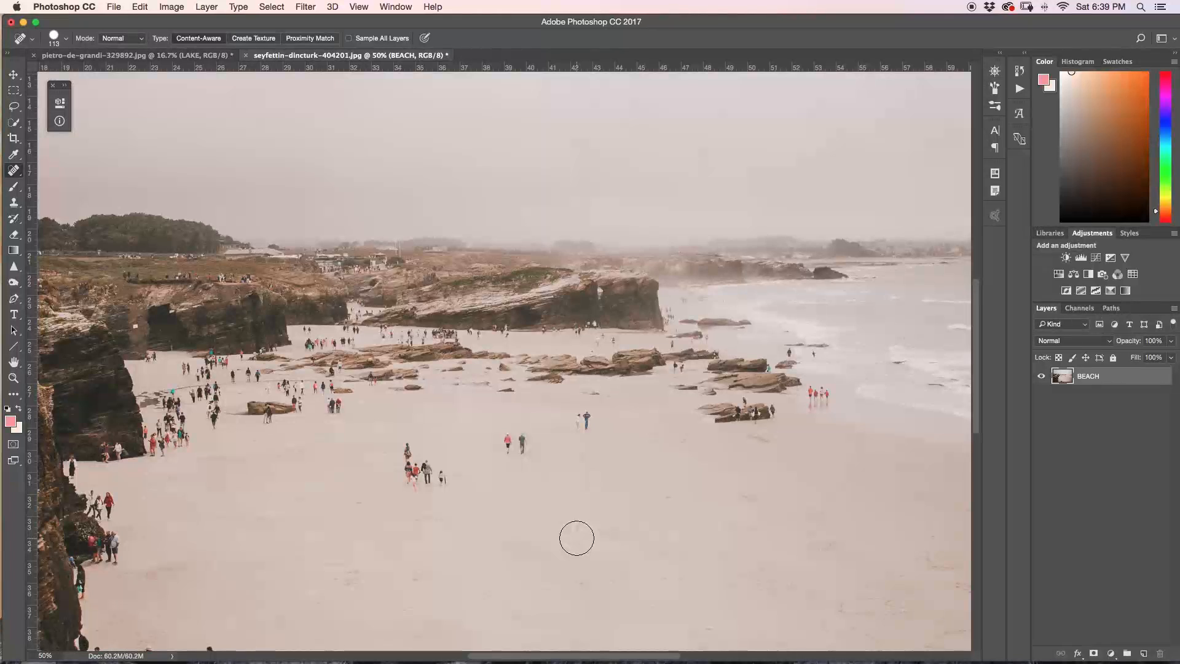
pyautogui.scroll(-1, 609, 528)
pyautogui.press('super+equal')
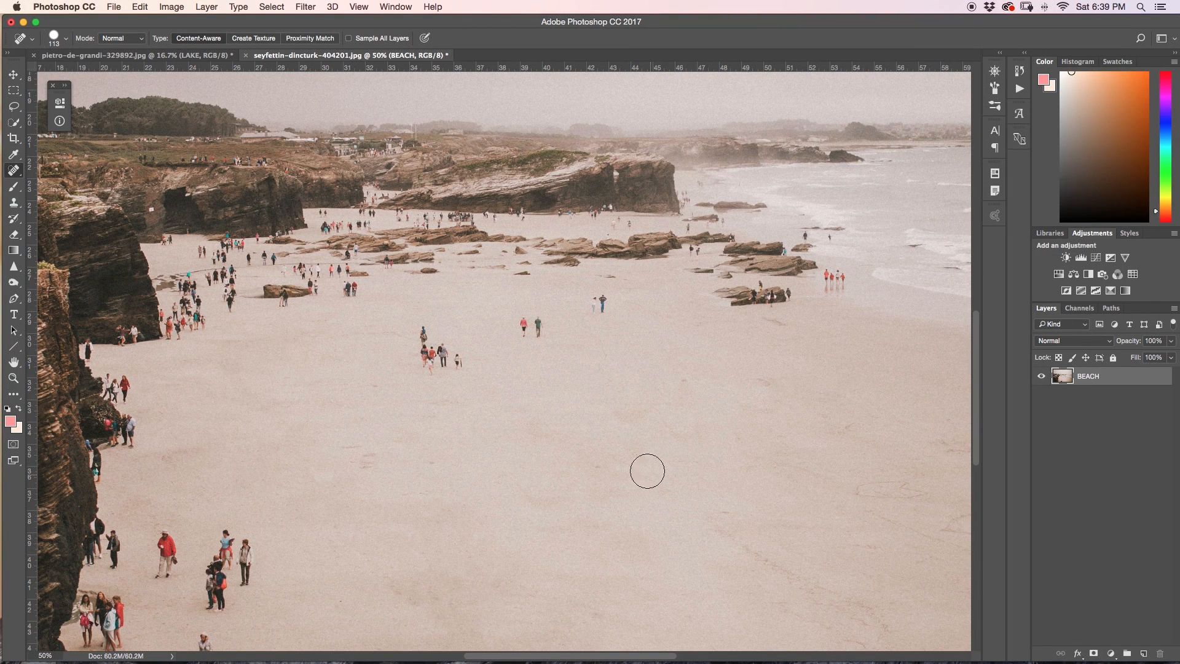
pyautogui.moveTo(419, 328)
pyautogui.mouseDown()
pyautogui.moveTo(430, 367)
pyautogui.moveTo(458, 359)
pyautogui.moveTo(436, 351)
pyautogui.moveTo(533, 322)
pyautogui.mouseUp()
pyautogui.hscroll(-1, 510, 317)
pyautogui.hscroll(1, 535, 322)
pyautogui.moveTo(599, 304); pyautogui.dragTo(602, 308)
pyautogui.hscroll(-1, 725, 295)
pyautogui.moveTo(841, 277); pyautogui.dragTo(851, 284)
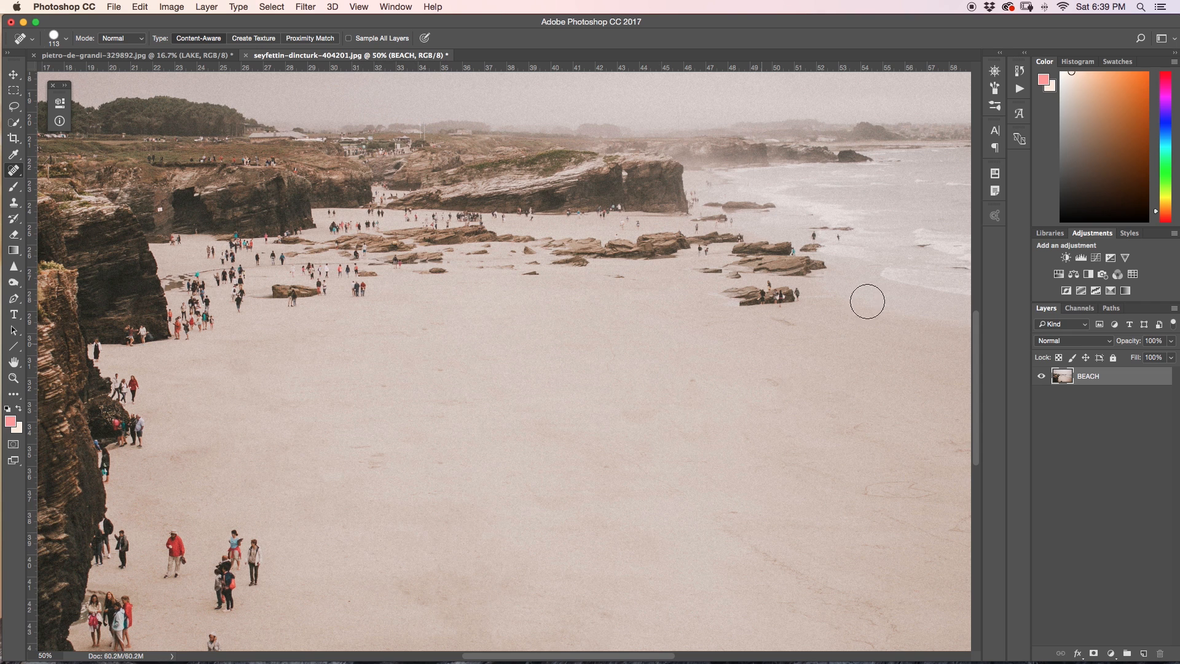
# Step: Heal away the standing person taking a photo beside the boulder at the photo's lower edge
pyautogui.press('super+plus')
pyautogui.press('space')
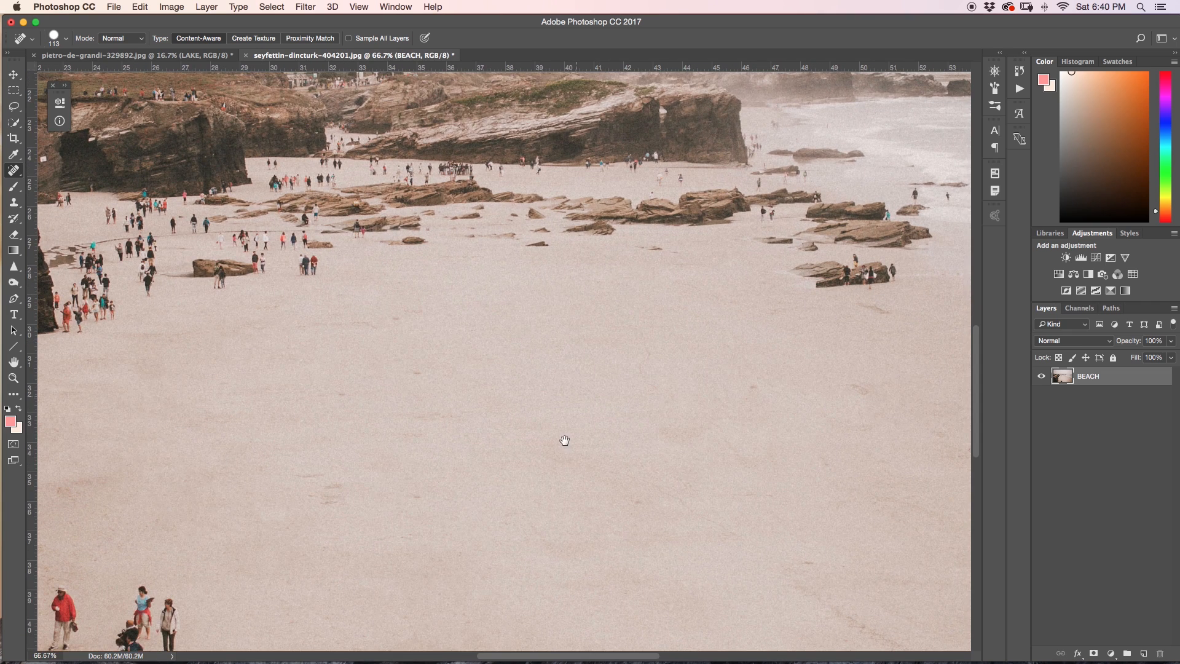
pyautogui.moveTo(562, 424); pyautogui.dragTo(456, 6)
pyautogui.press('space')
pyautogui.moveTo(381, 323); pyautogui.dragTo(467, 329)
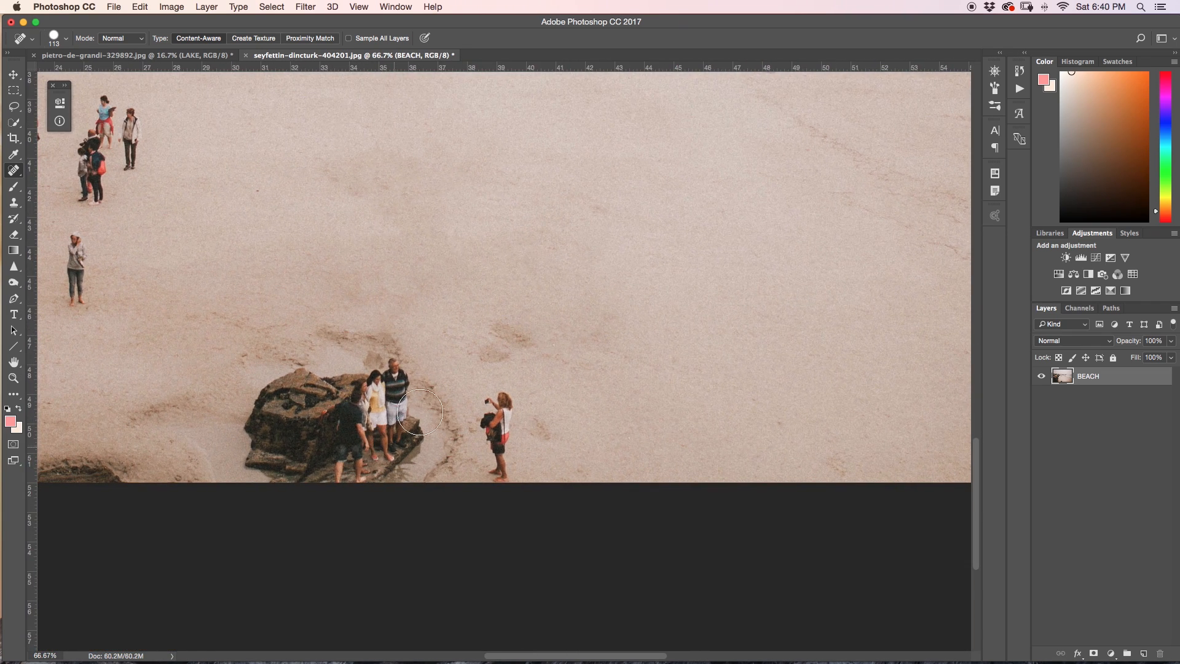
pyautogui.moveTo(491, 391); pyautogui.dragTo(499, 468)
# Step: Try to remove the people standing on the boulder with the Spot Healing Brush
pyautogui.hscroll(-2, 798, 387)
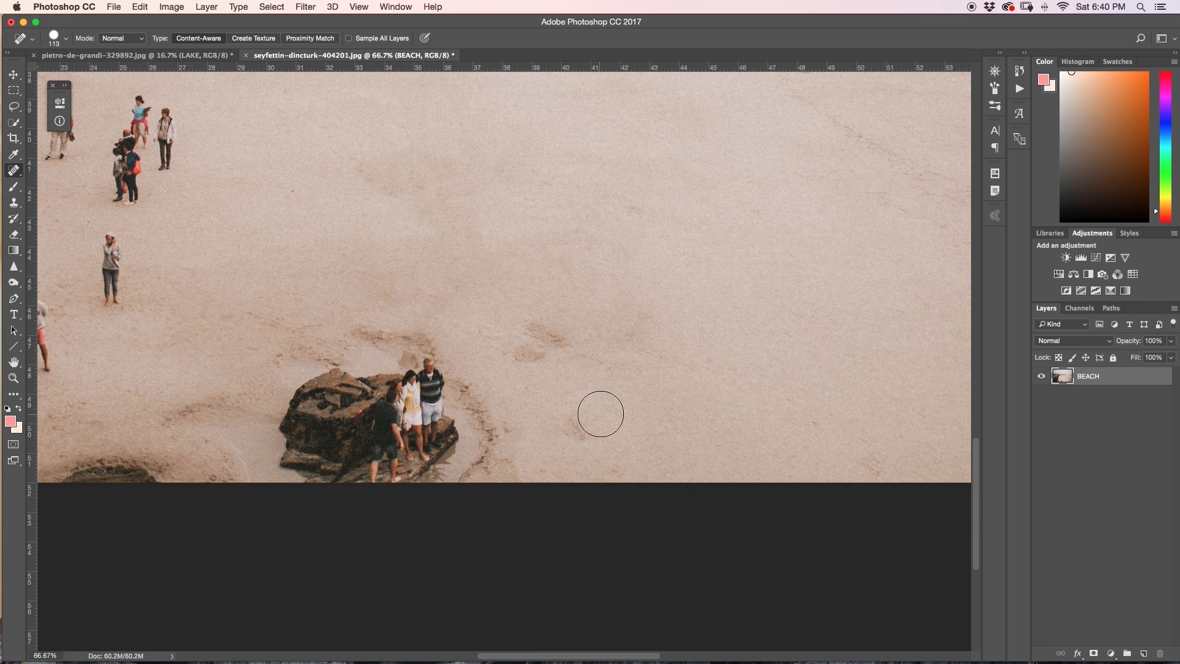
pyautogui.moveTo(382, 414)
pyautogui.mouseDown()
pyautogui.moveTo(421, 389)
pyautogui.moveTo(434, 395)
pyautogui.moveTo(377, 461)
pyautogui.moveTo(435, 424)
pyautogui.moveTo(458, 430)
pyautogui.mouseUp()
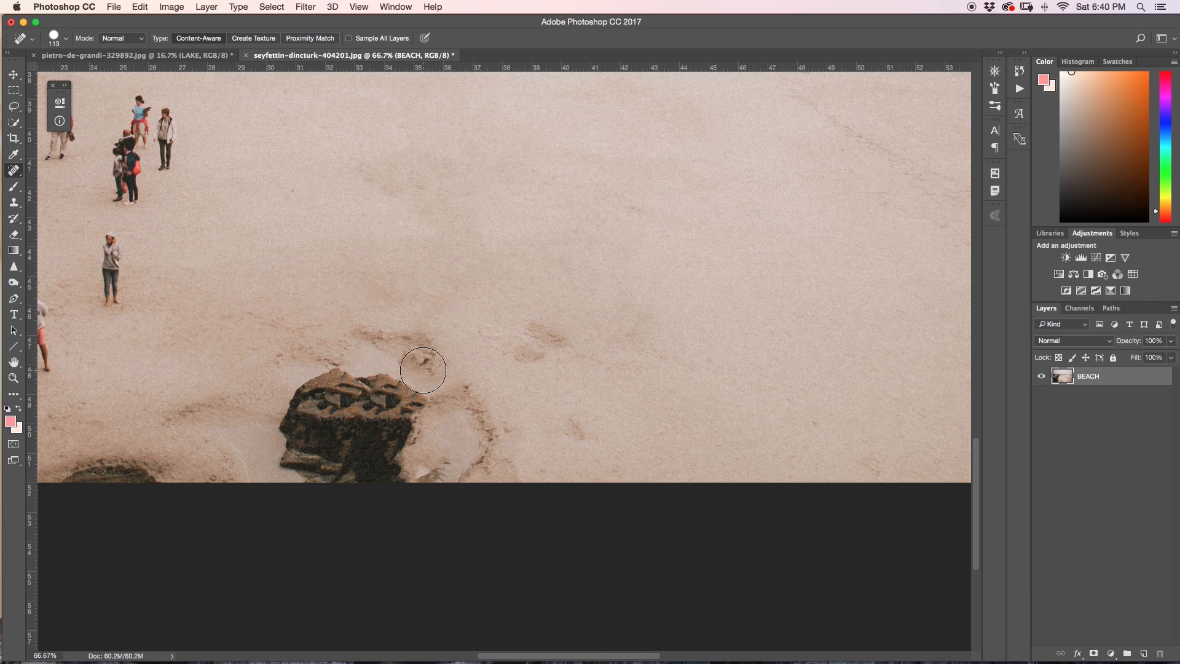
pyautogui.press('super+z')
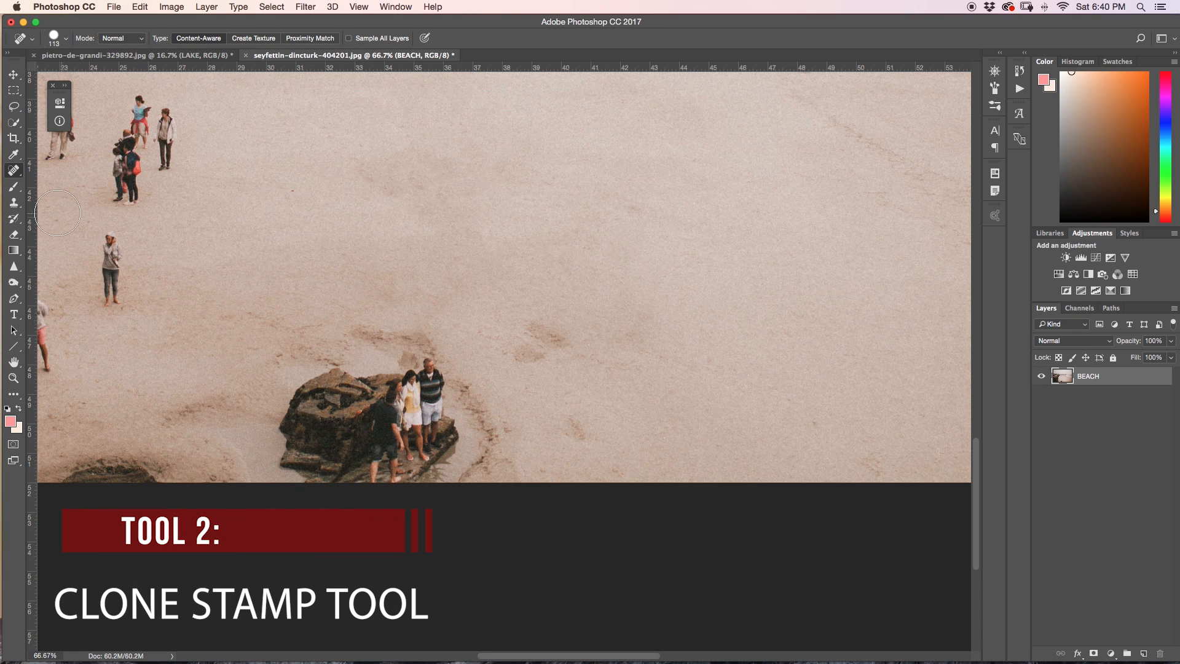
# Step: Clone nearby sand over the head and shoulder edge of the man in the striped sweater with the Clone Stamp
pyautogui.click(14, 203)
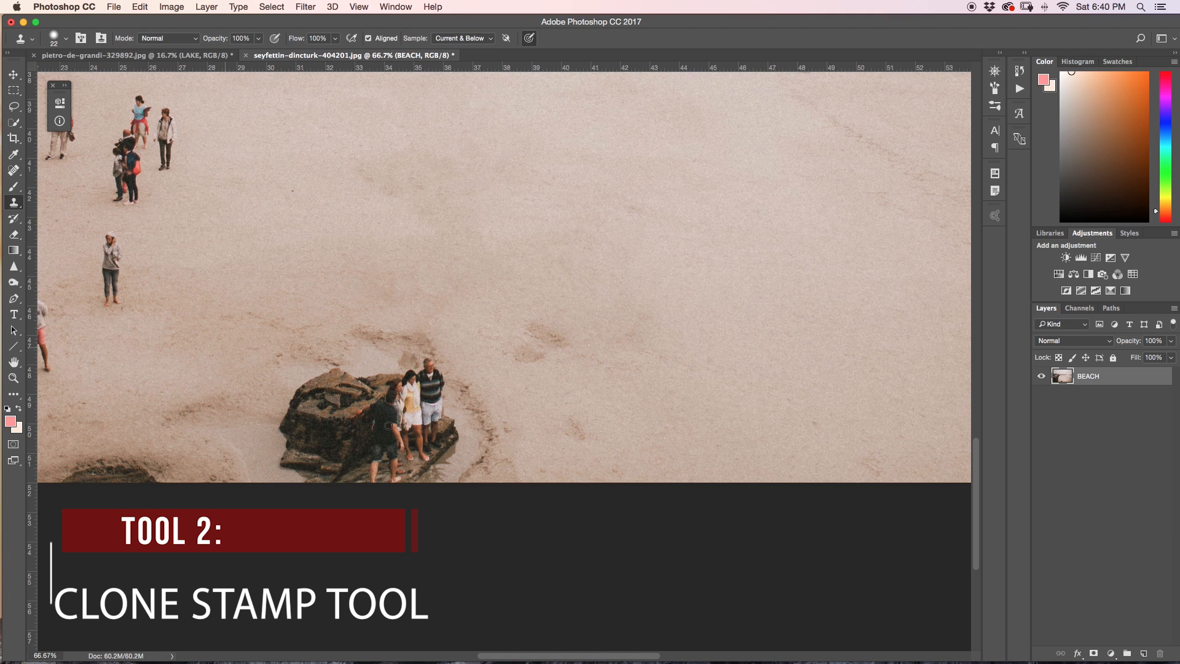
pyautogui.press('super+plus')
pyautogui.press('super+plus')
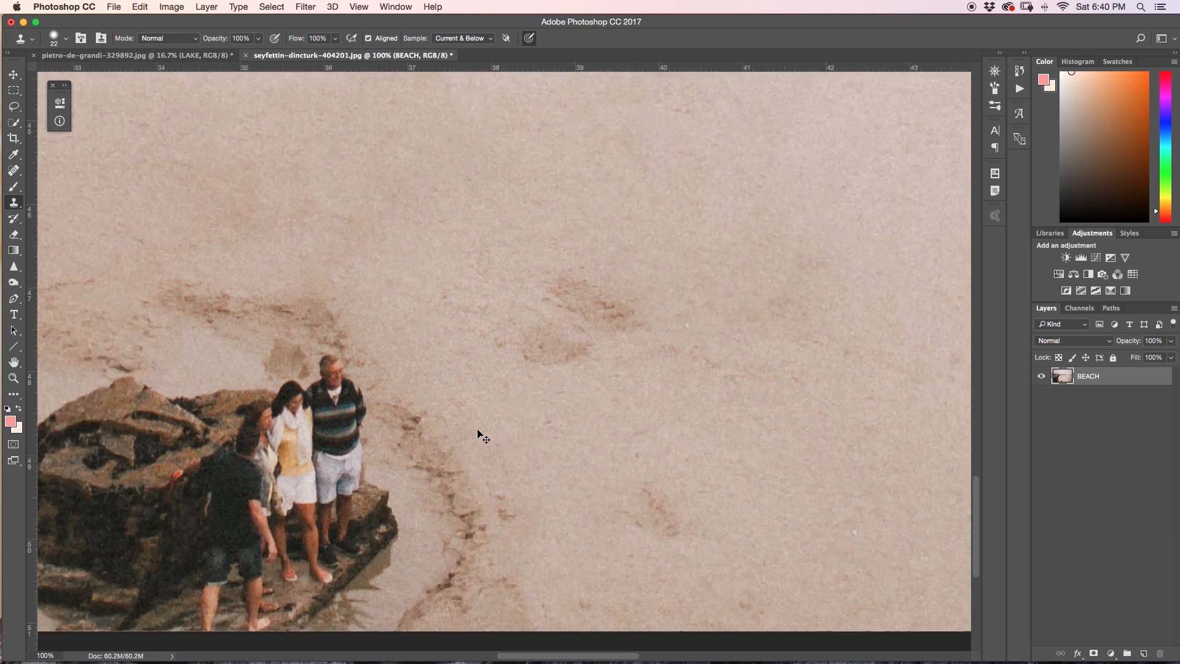
pyautogui.moveTo(466, 350); pyautogui.dragTo(545, 350)
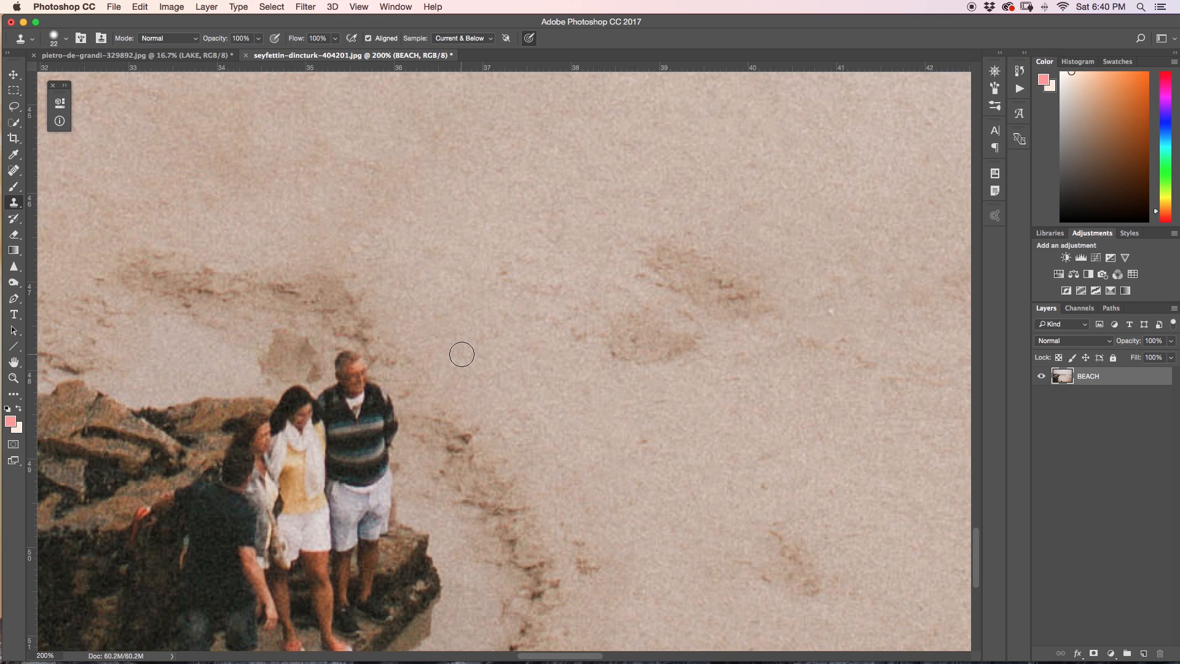
pyautogui.moveTo(469, 355)
pyautogui.mouseDown()
pyautogui.moveTo(572, 326)
pyautogui.moveTo(596, 305)
pyautogui.mouseUp()
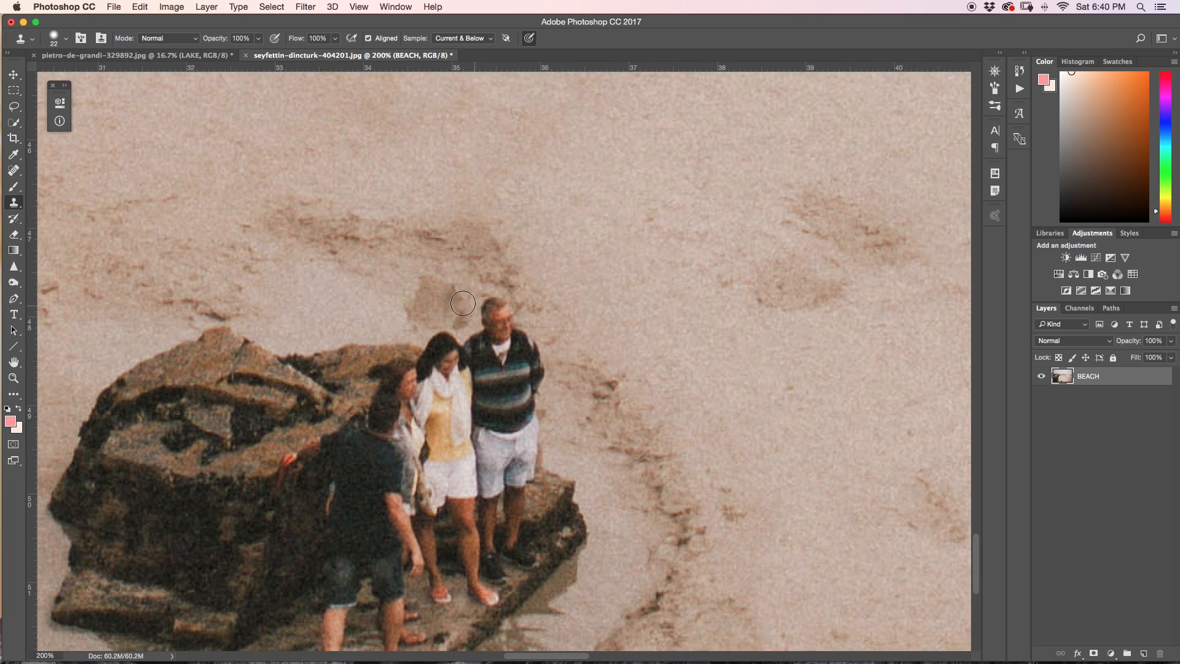
pyautogui.keyDown('alt'); pyautogui.click(379, 299); pyautogui.keyUp('alt')
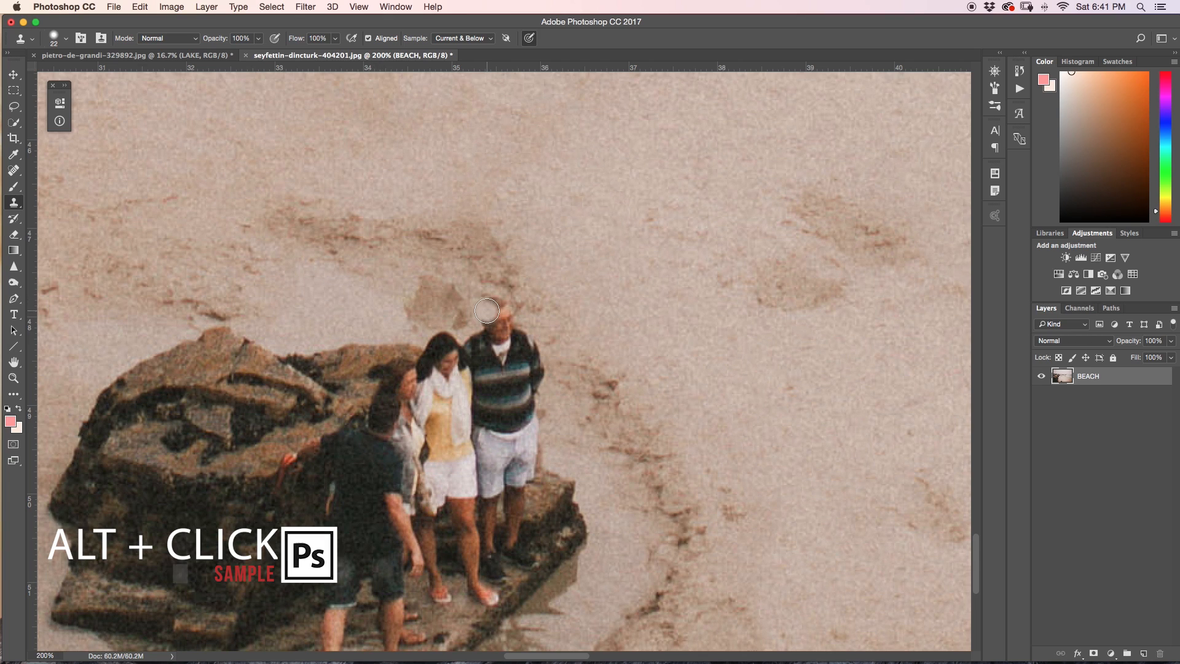
pyautogui.moveTo(489, 307)
pyautogui.mouseDown()
pyautogui.moveTo(515, 307)
pyautogui.moveTo(486, 309)
pyautogui.moveTo(511, 325)
pyautogui.moveTo(478, 324)
pyautogui.moveTo(518, 327)
pyautogui.moveTo(515, 311)
pyautogui.moveTo(502, 336)
pyautogui.moveTo(474, 333)
pyautogui.moveTo(537, 355)
pyautogui.moveTo(544, 378)
pyautogui.mouseUp()
pyautogui.keyDown('alt'); pyautogui.click(557, 330); pyautogui.keyUp('alt')
# Step: Set the Clone Stamp to sample Current Layer and clone rock over the heads of the dark-shirted man and the woman beside him
pyautogui.click(459, 38)
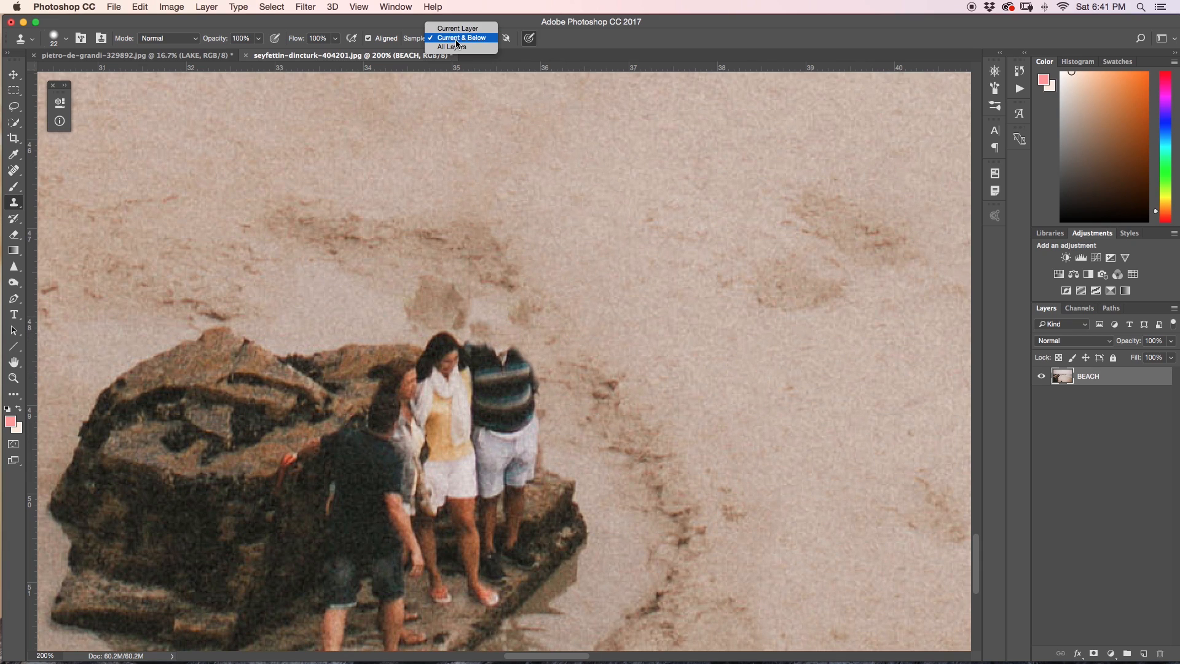
pyautogui.click(458, 29)
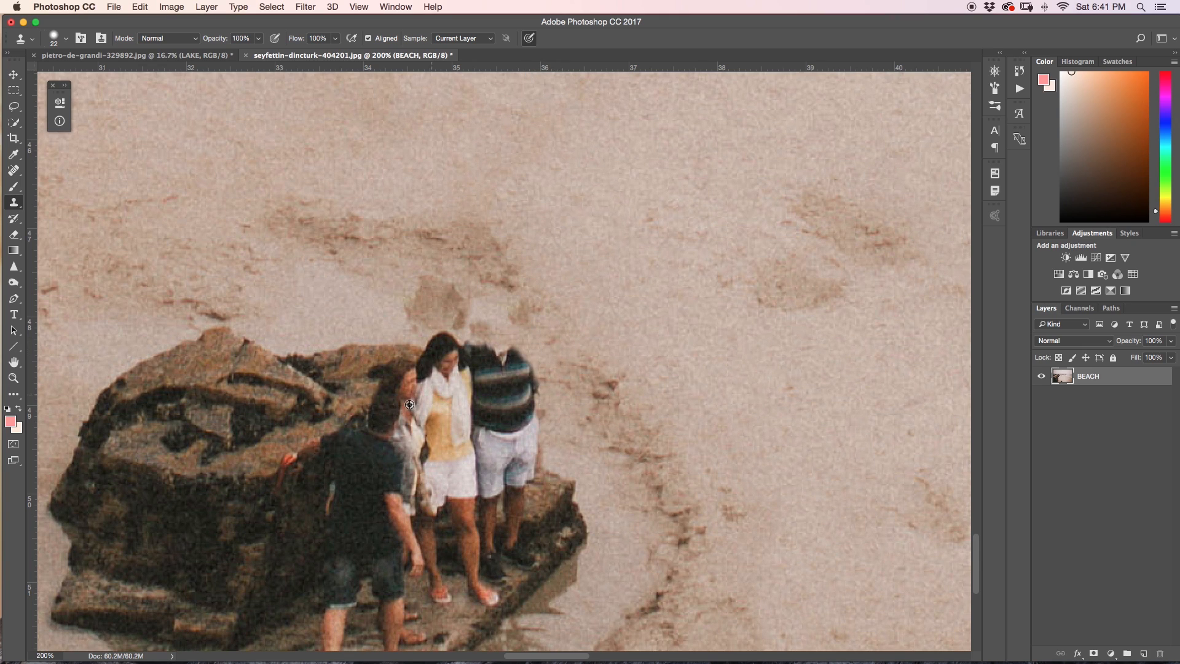
pyautogui.keyDown('alt'); pyautogui.click(346, 382); pyautogui.keyUp('alt')
pyautogui.moveTo(384, 383)
pyautogui.mouseDown()
pyautogui.moveTo(408, 377)
pyautogui.moveTo(341, 436)
pyautogui.moveTo(321, 436)
pyautogui.moveTo(389, 402)
pyautogui.mouseUp()
pyautogui.moveTo(403, 404)
pyautogui.mouseDown()
pyautogui.moveTo(425, 362)
pyautogui.moveTo(436, 383)
pyautogui.moveTo(420, 410)
pyautogui.moveTo(444, 394)
pyautogui.mouseUp()
# Step: Clone dark rock texture over the dark-shirted man's arm, shorts and torso
pyautogui.moveTo(468, 572); pyautogui.dragTo(546, 446)
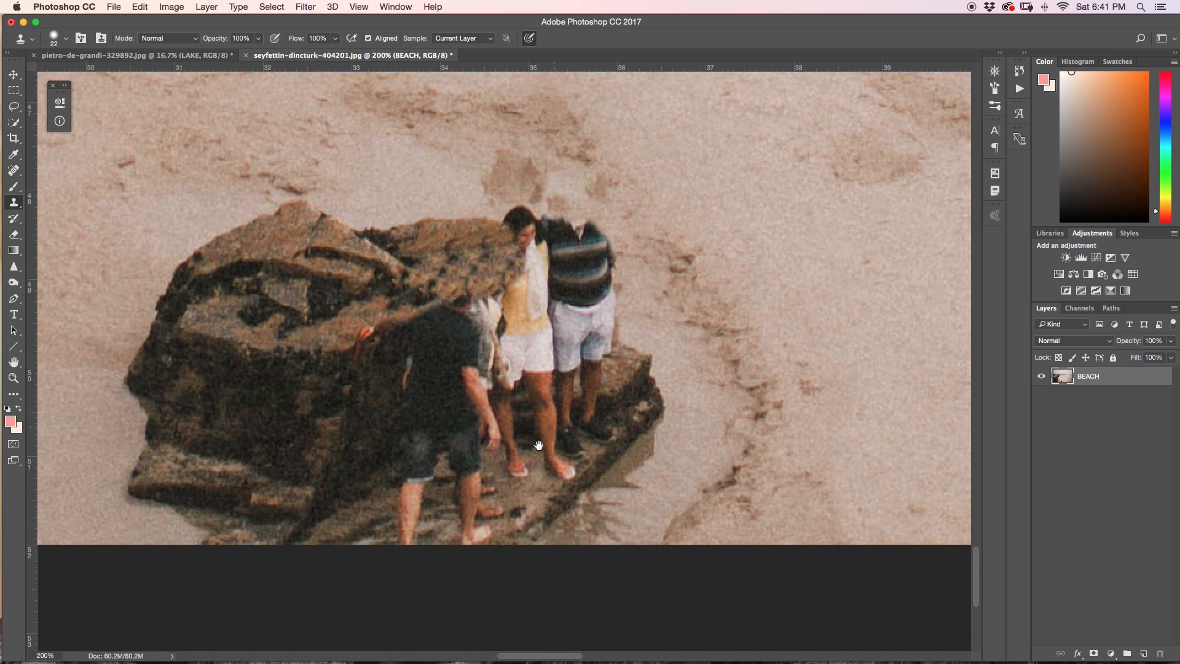
pyautogui.keyDown('alt'); pyautogui.click(372, 406); pyautogui.keyUp('alt')
pyautogui.moveTo(389, 360)
pyautogui.mouseDown()
pyautogui.moveTo(392, 411)
pyautogui.moveTo(423, 385)
pyautogui.moveTo(403, 379)
pyautogui.moveTo(405, 443)
pyautogui.moveTo(433, 411)
pyautogui.moveTo(446, 367)
pyautogui.moveTo(416, 355)
pyautogui.mouseUp()
pyautogui.keyDown('alt'); pyautogui.click(375, 422); pyautogui.keyUp('alt')
pyautogui.keyDown('alt'); pyautogui.click(411, 415); pyautogui.keyUp('alt')
pyautogui.moveTo(414, 454); pyautogui.dragTo(422, 434)
pyautogui.keyDown('alt'); pyautogui.click(410, 400); pyautogui.keyUp('alt')
pyautogui.moveTo(465, 387)
pyautogui.mouseDown()
pyautogui.moveTo(468, 348)
pyautogui.moveTo(437, 338)
pyautogui.moveTo(444, 327)
pyautogui.moveTo(479, 332)
pyautogui.moveTo(498, 363)
pyautogui.moveTo(550, 338)
pyautogui.moveTo(485, 303)
pyautogui.moveTo(520, 309)
pyautogui.moveTo(537, 276)
pyautogui.mouseUp()
# Step: Clone rock over the remaining woman's head and the striped-sweater man's upper body, legs and nearby feet
pyautogui.keyDown('alt'); pyautogui.click(504, 206); pyautogui.keyUp('alt')
pyautogui.moveTo(511, 211)
pyautogui.mouseDown()
pyautogui.moveTo(556, 215)
pyautogui.moveTo(633, 287)
pyautogui.moveTo(575, 238)
pyautogui.mouseUp()
pyautogui.keyDown('alt'); pyautogui.click(605, 386); pyautogui.keyUp('alt')
pyautogui.moveTo(587, 392); pyautogui.dragTo(561, 369)
pyautogui.keyDown('alt'); pyautogui.click(585, 413); pyautogui.keyUp('alt')
pyautogui.moveTo(559, 469)
pyautogui.mouseDown()
pyautogui.moveTo(511, 448)
pyautogui.moveTo(574, 447)
pyautogui.moveTo(593, 430)
pyautogui.moveTo(573, 449)
pyautogui.mouseUp()
# Step: Clone rock texture over the leftover legs and lower bodies along the boulder's lower ledge
pyautogui.scroll(-3, 580, 444)
pyautogui.hscroll(-3, 580, 444)
pyautogui.keyDown('alt'); pyautogui.click(579, 444); pyautogui.keyUp('alt')
pyautogui.keyDown('alt'); pyautogui.click(600, 408); pyautogui.keyUp('alt')
pyautogui.moveTo(576, 431)
pyautogui.mouseDown()
pyautogui.moveTo(562, 445)
pyautogui.moveTo(540, 421)
pyautogui.moveTo(548, 398)
pyautogui.mouseUp()
pyautogui.keyDown('alt'); pyautogui.click(474, 438); pyautogui.keyUp('alt')
pyautogui.moveTo(491, 450)
pyautogui.mouseDown()
pyautogui.moveTo(484, 412)
pyautogui.moveTo(581, 344)
pyautogui.moveTo(593, 317)
pyautogui.moveTo(587, 258)
pyautogui.moveTo(593, 283)
pyautogui.moveTo(627, 206)
pyautogui.moveTo(583, 297)
pyautogui.moveTo(627, 349)
pyautogui.moveTo(633, 320)
pyautogui.mouseUp()
# Step: Sample nearby rock and clone over the remaining figure area on the right side of the boulder
pyautogui.keyDown('alt'); pyautogui.click(583, 297); pyautogui.keyUp('alt')
pyautogui.keyDown('alt'); pyautogui.click(570, 335); pyautogui.keyUp('alt')
pyautogui.keyDown('alt'); pyautogui.click(679, 310); pyautogui.keyUp('alt')
pyautogui.moveTo(644, 307); pyautogui.dragTo(634, 273)
# Step: Resize the Clone Stamp to 25 and clean up the boulder's right edge and ledge with sampled sand and rock
pyautogui.keyDown('alt'); pyautogui.click(570, 172); pyautogui.keyUp('alt')
pyautogui.moveTo(612, 172)
pyautogui.keyDown('ctrl'); pyautogui.keyDown('alt'); pyautogui.mouseDown()
pyautogui.moveTo(632, 172)
pyautogui.moveTo(659, 205)
pyautogui.moveTo(632, 188)
pyautogui.moveTo(647, 258)
pyautogui.moveTo(666, 265)
pyautogui.mouseUp(); pyautogui.keyUp('alt'); pyautogui.keyUp('ctrl')
pyautogui.scroll(-1, 568, 174)
pyautogui.keyDown('alt'); pyautogui.click(553, 173); pyautogui.keyUp('alt')
pyautogui.keyDown('ctrl'); pyautogui.keyDown('alt'); pyautogui.moveTo(762, 245); pyautogui.dragTo(741, 245); pyautogui.keyUp('alt'); pyautogui.keyUp('ctrl')
pyautogui.keyDown('alt'); pyautogui.click(761, 245); pyautogui.keyUp('alt')
pyautogui.moveTo(702, 209); pyautogui.dragTo(724, 236)
pyautogui.keyDown('alt'); pyautogui.click(754, 301); pyautogui.keyUp('alt')
pyautogui.moveTo(657, 337)
pyautogui.mouseDown()
pyautogui.moveTo(586, 393)
pyautogui.moveTo(641, 337)
pyautogui.moveTo(648, 367)
pyautogui.mouseUp()
# Step: Retouch the boulder's right ledge with fresh rock samples, undoing the unwanted clone strokes
pyautogui.keyDown('alt'); pyautogui.click(587, 393); pyautogui.keyUp('alt')
pyautogui.press('super+z')
pyautogui.click(677, 375)
pyautogui.press('super+z')
pyautogui.keyDown('alt'); pyautogui.click(541, 424); pyautogui.keyUp('alt')
pyautogui.moveTo(660, 384); pyautogui.dragTo(672, 375)
pyautogui.press('super+z')
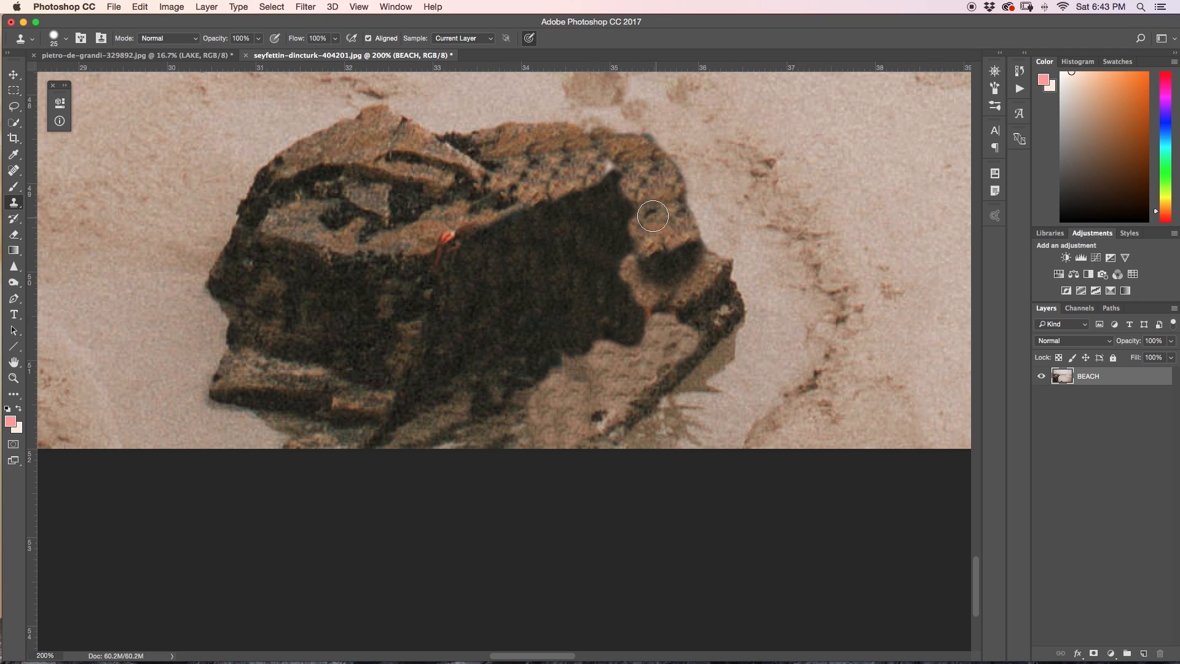
pyautogui.press('super+z')
# Step: Clone sampled rock along the upper edge of the boulder's dark face with the Clone Stamp at size 18
pyautogui.keyDown('alt'); pyautogui.click(423, 213); pyautogui.keyUp('alt')
pyautogui.moveTo(561, 164); pyautogui.dragTo(485, 170)
pyautogui.click(502, 204)
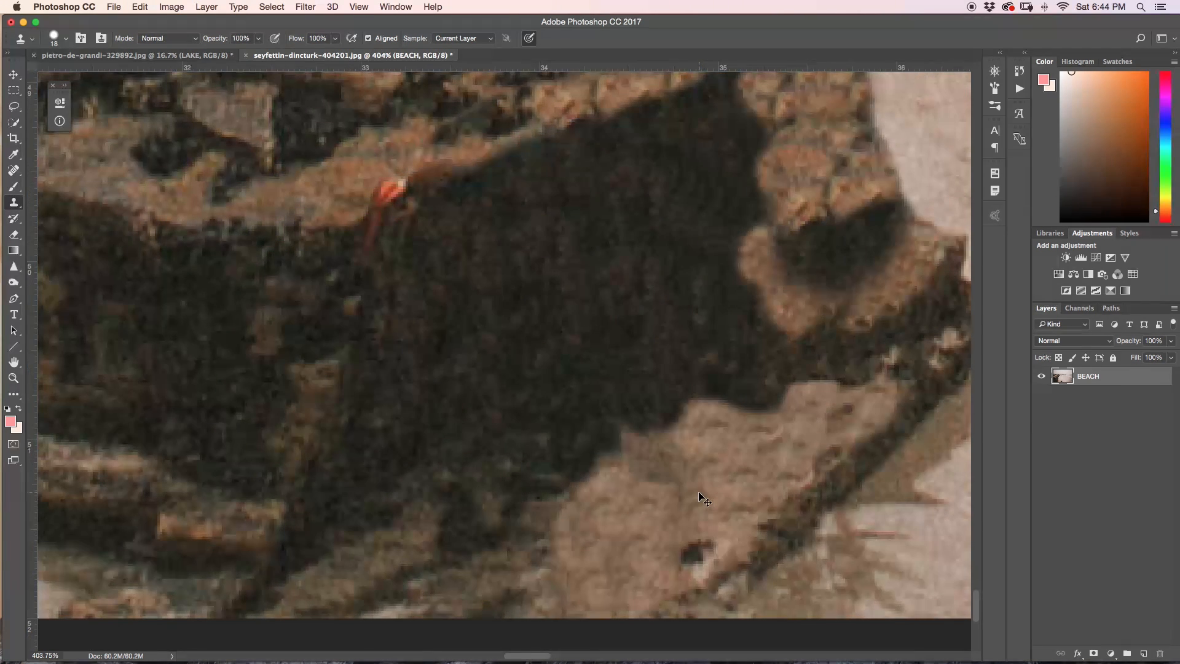
pyautogui.press('super+0')
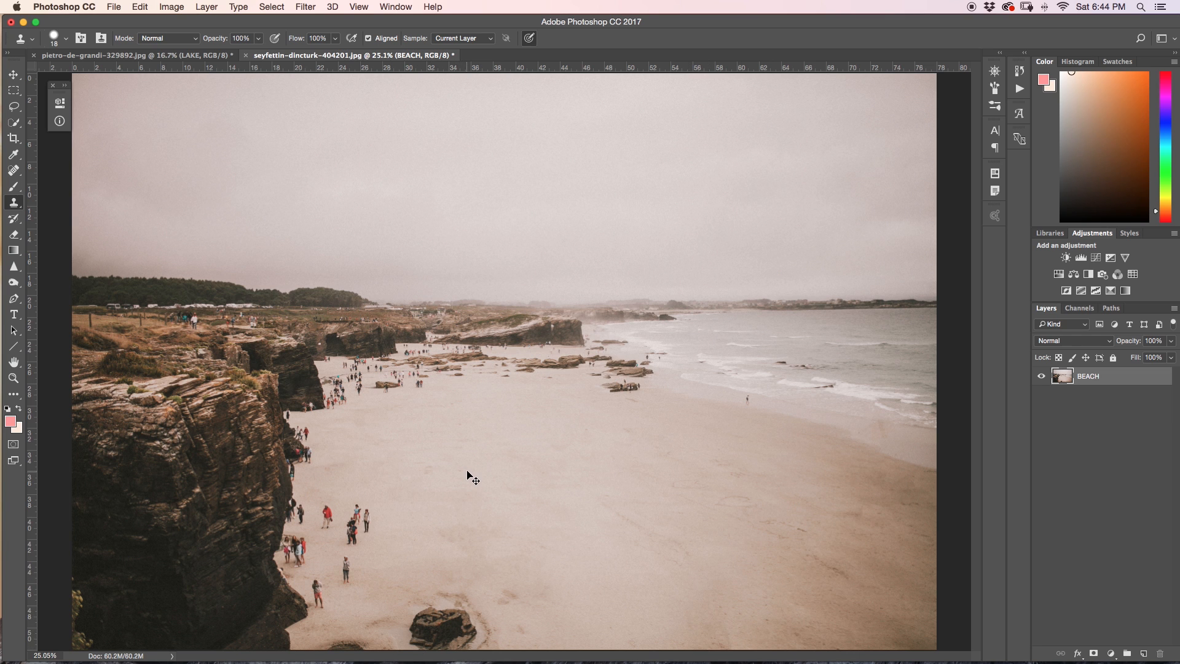
pyautogui.press('super+equal')
pyautogui.moveTo(464, 469); pyautogui.dragTo(539, 392)
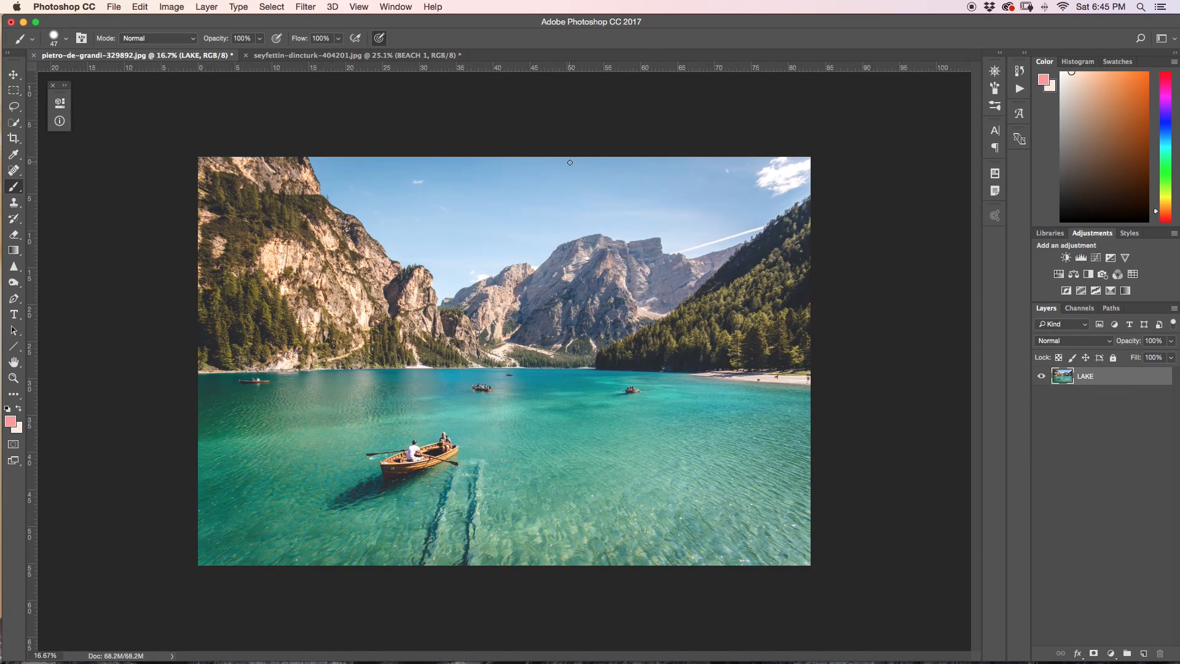
# Step: Circle the foreground rowboat and cross out the distant boats in the lake photo with the Brush, and undo the marks
pyautogui.moveTo(441, 420)
pyautogui.mouseDown()
pyautogui.moveTo(361, 521)
pyautogui.moveTo(509, 471)
pyautogui.moveTo(441, 417)
pyautogui.mouseUp()
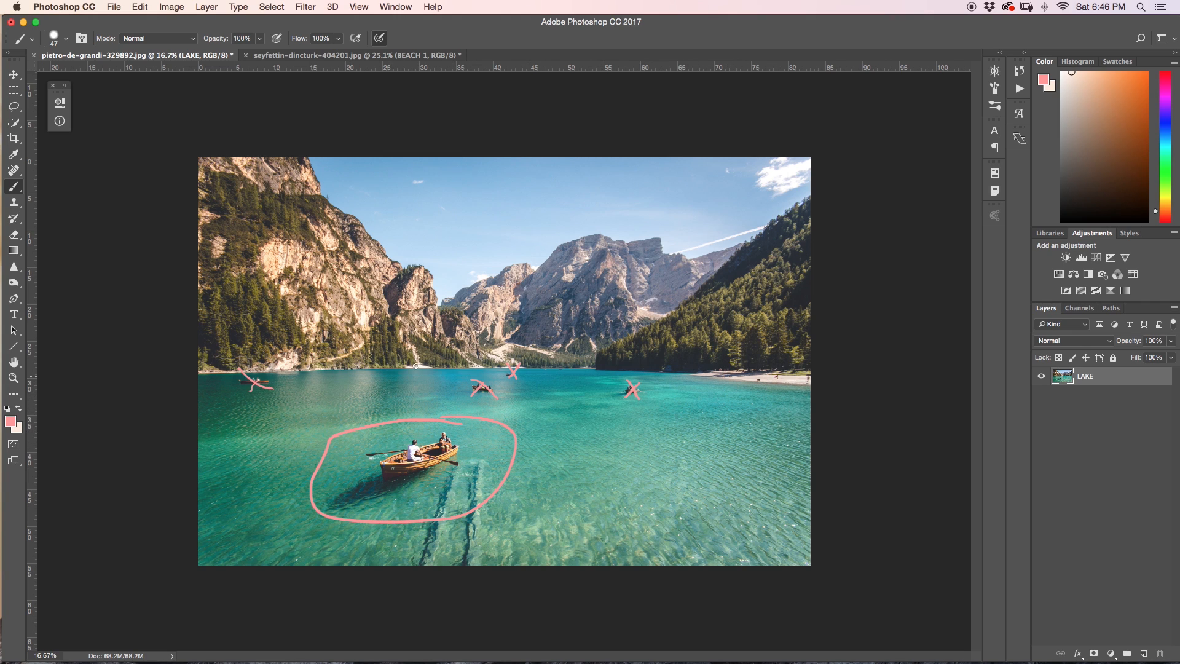
pyautogui.press('super+z')
pyautogui.press('super+alt+z')
pyautogui.press('super+alt+z')
pyautogui.press('super+alt+z')
pyautogui.press('super+alt+z')
pyautogui.press('super+alt+z')
pyautogui.press('super+alt+z')
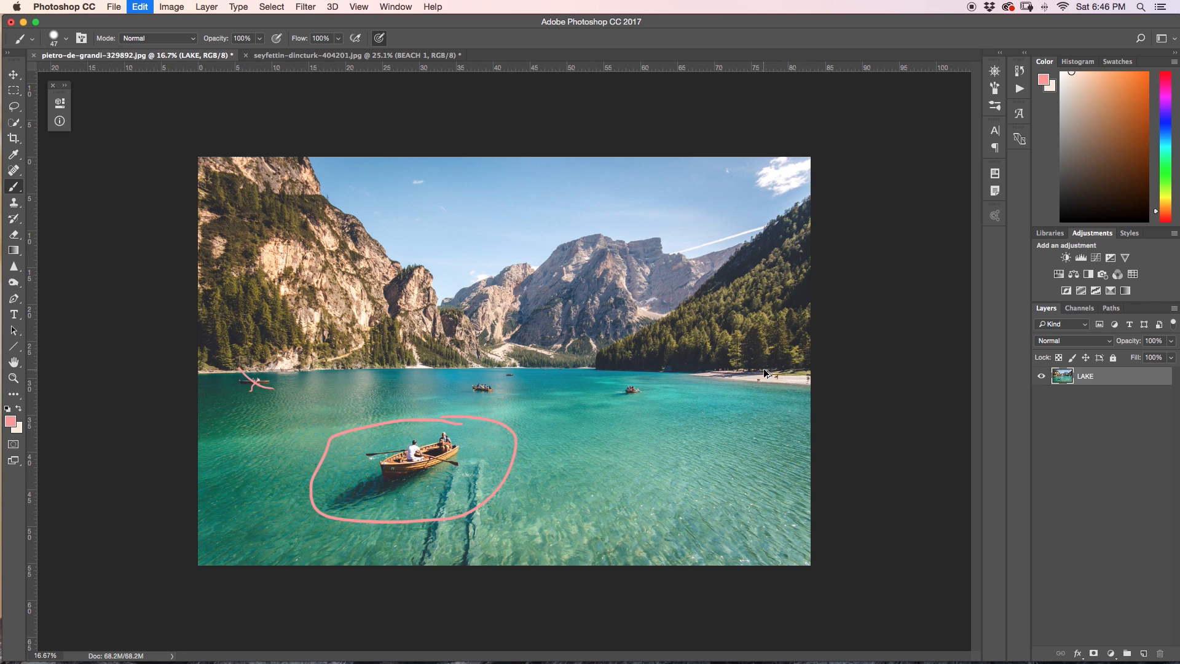
pyautogui.press('super+alt+z')
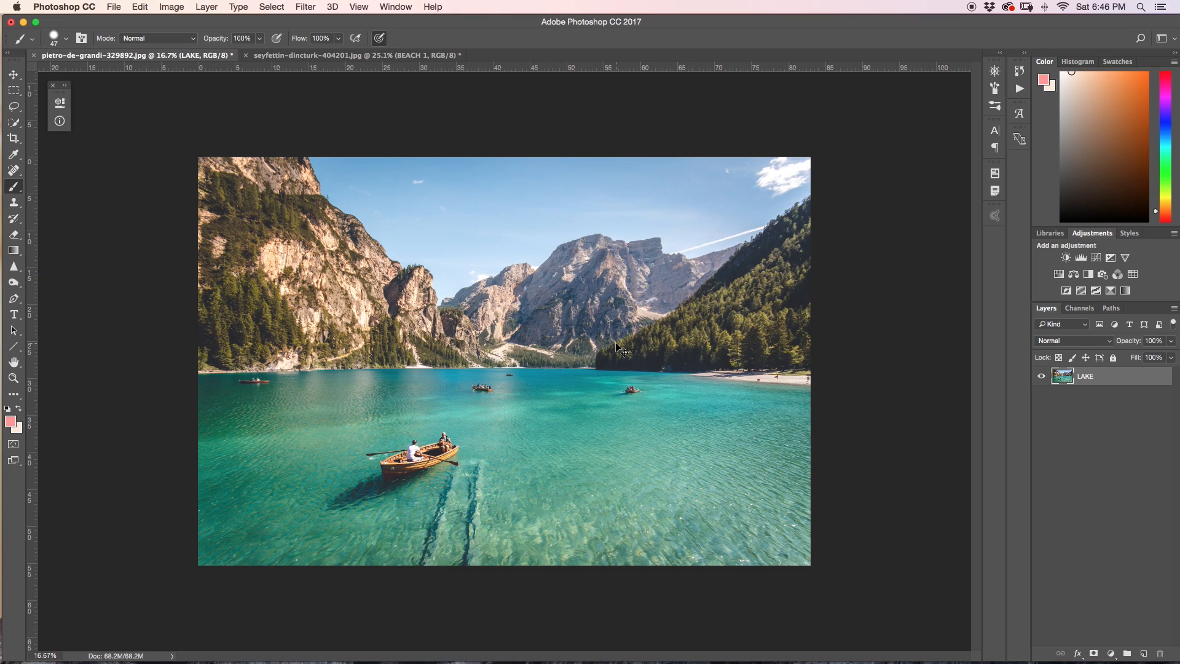
# Step: Draw brush marks on the open water between the distant boats, and undo them
pyautogui.press('super+equal')
pyautogui.press('super+equal')
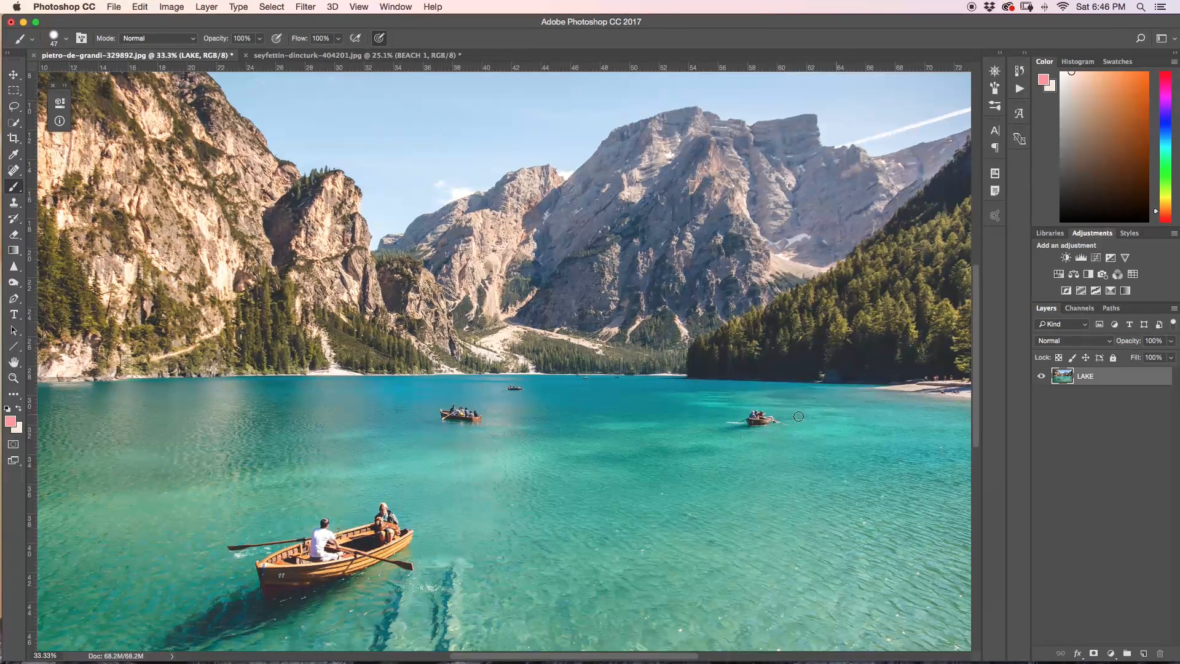
pyautogui.moveTo(462, 499); pyautogui.dragTo(570, 412)
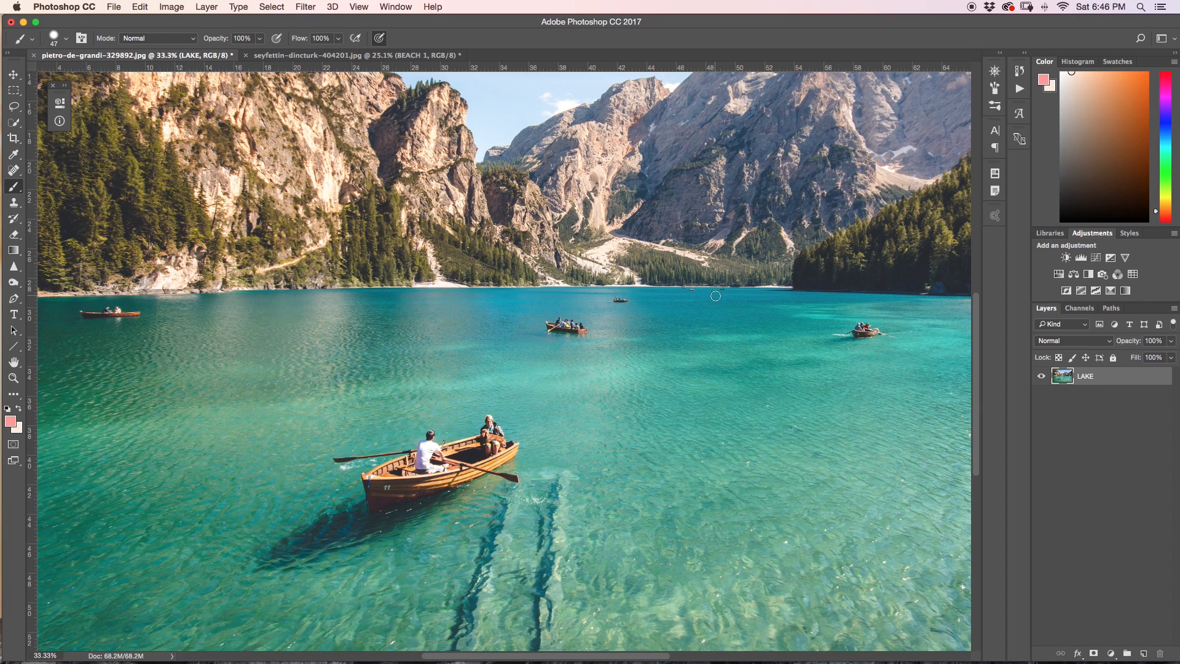
pyautogui.moveTo(665, 302)
pyautogui.mouseDown()
pyautogui.moveTo(704, 290)
pyautogui.moveTo(706, 307)
pyautogui.mouseUp()
pyautogui.moveTo(741, 375)
pyautogui.mouseDown()
pyautogui.moveTo(688, 412)
pyautogui.moveTo(778, 398)
pyautogui.moveTo(722, 379)
pyautogui.mouseUp()
pyautogui.press('alt+super+z')
pyautogui.press('alt+super+z')
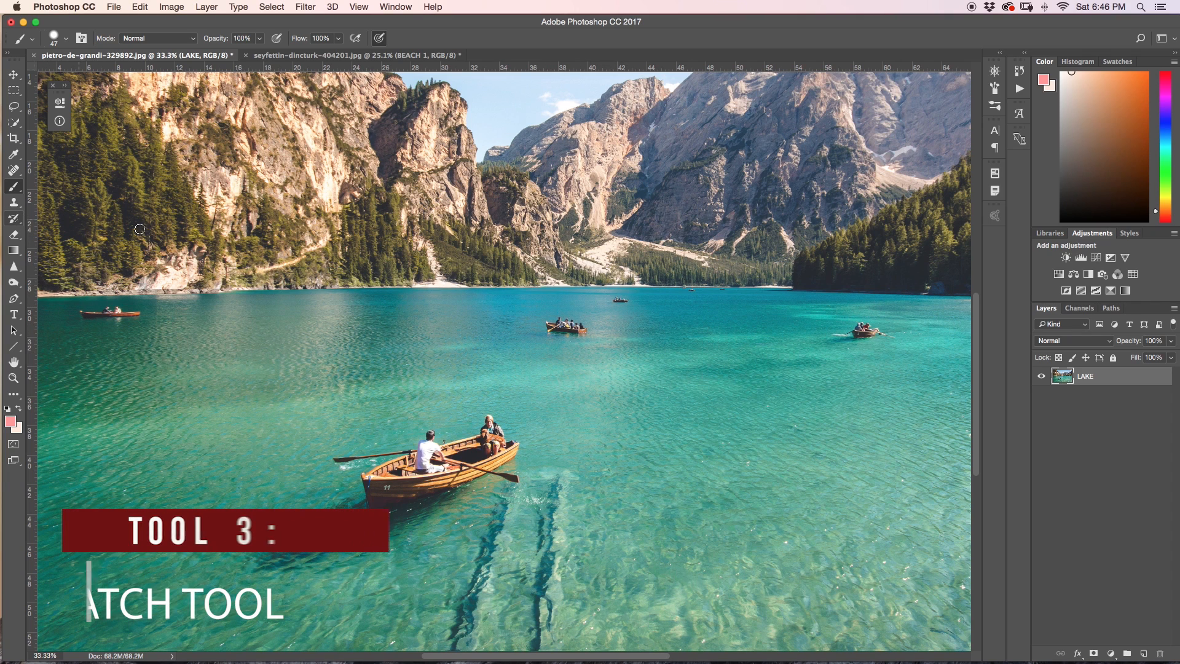
# Step: Remove the central distant boat with the Patch Tool, using the clear water to its right as source, and deselect
pyautogui.click(16, 174)
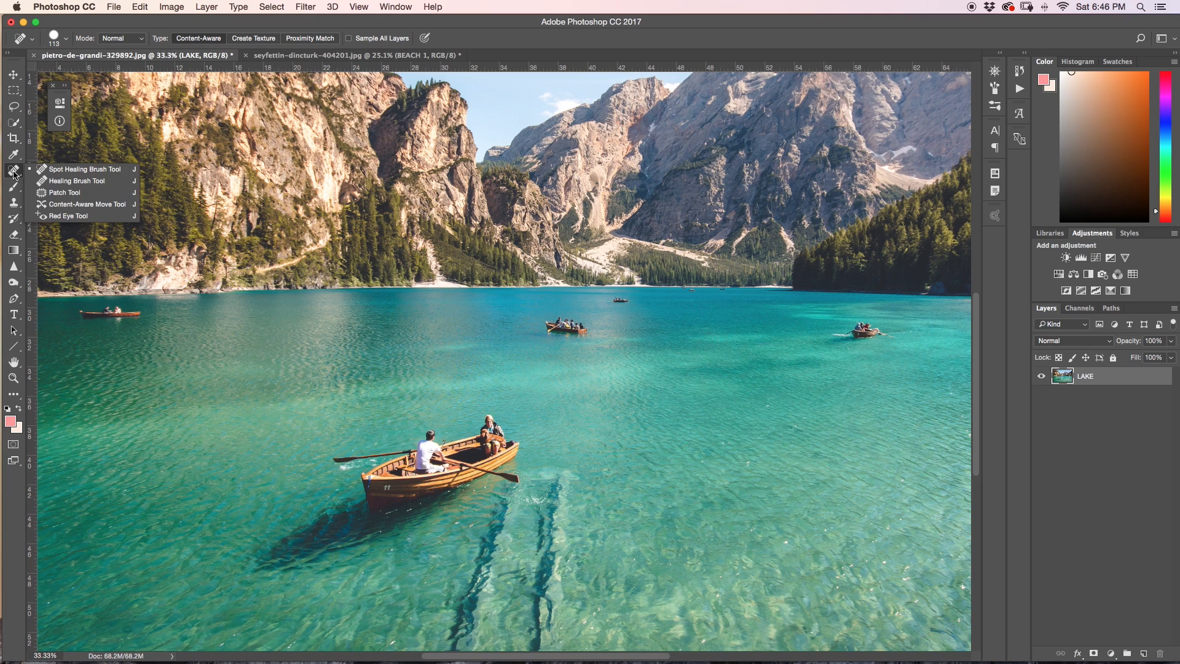
pyautogui.click(78, 195)
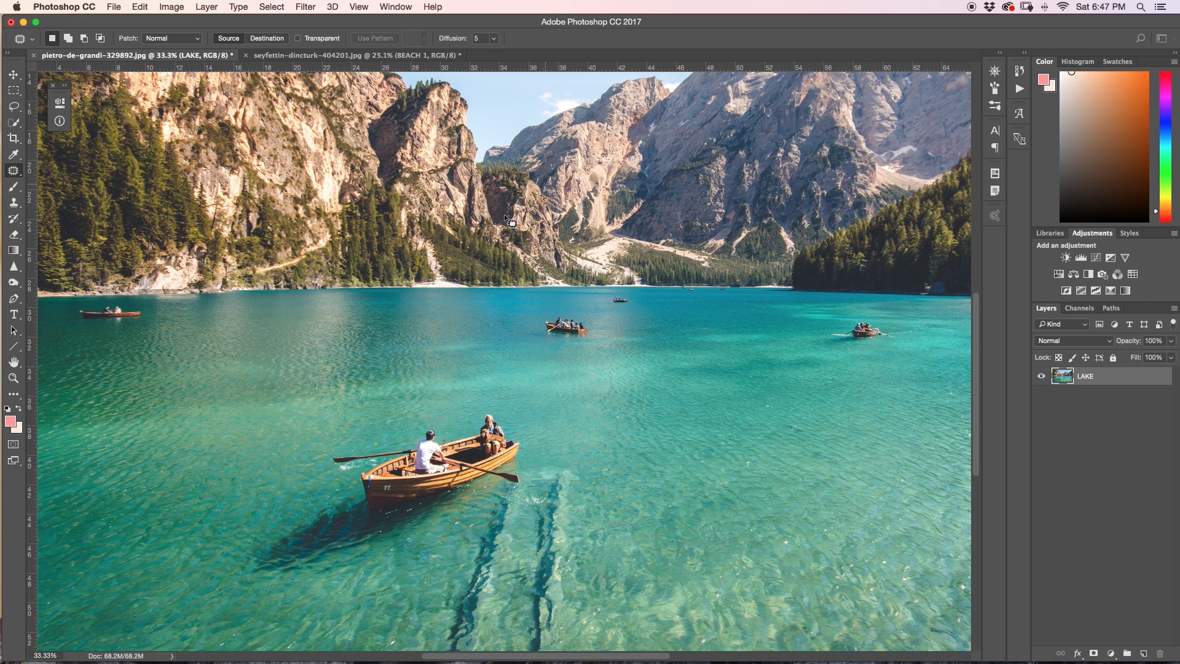
pyautogui.moveTo(538, 329)
pyautogui.mouseDown()
pyautogui.moveTo(544, 346)
pyautogui.moveTo(594, 335)
pyautogui.moveTo(562, 307)
pyautogui.moveTo(541, 320)
pyautogui.moveTo(544, 343)
pyautogui.mouseUp()
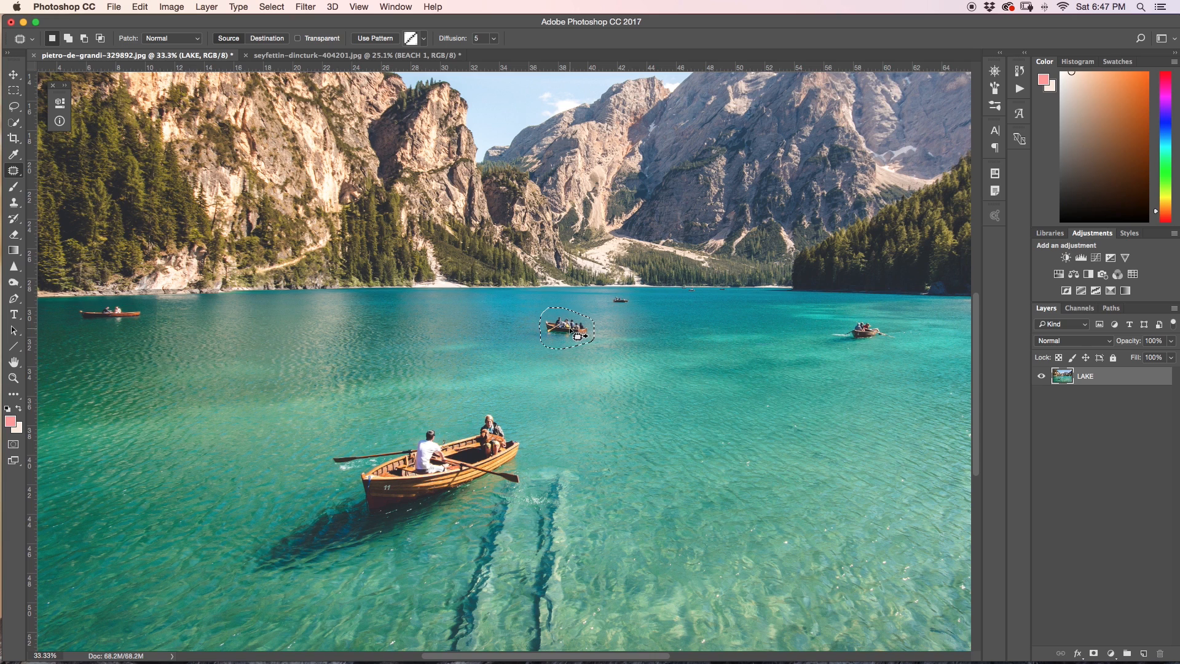
pyautogui.moveTo(577, 336); pyautogui.dragTo(668, 354)
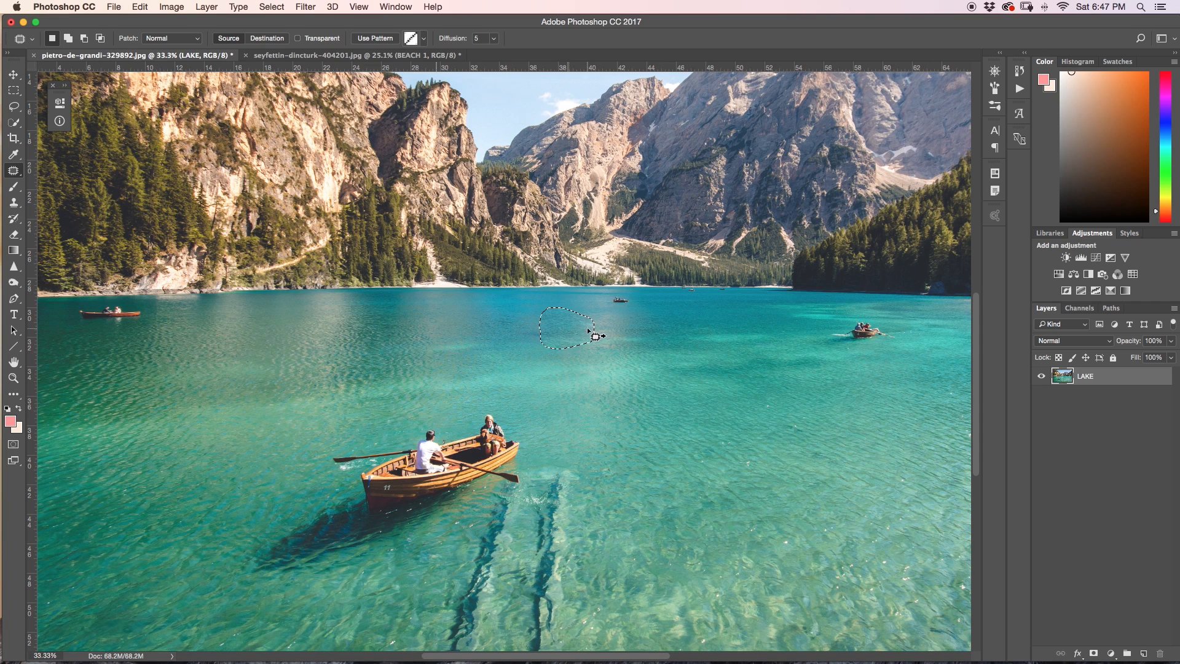
pyautogui.press('super+d')
pyautogui.press('super+z')
pyautogui.press('super+d')
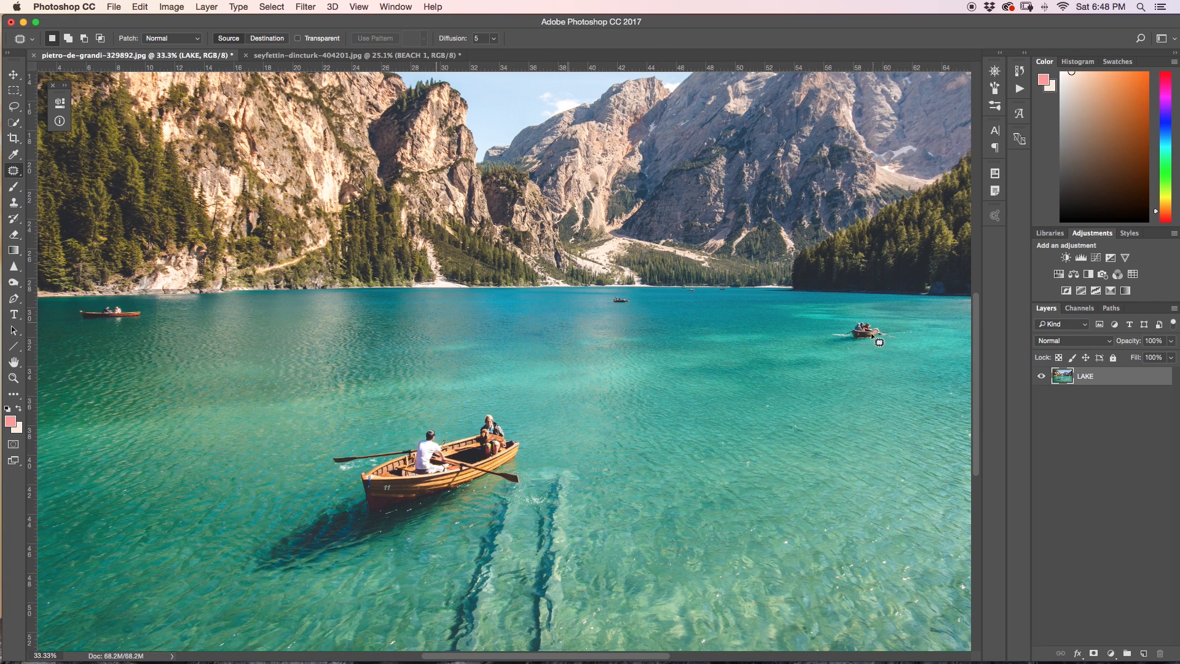
# Step: Remove the right-hand boat and a small distant one near the far shore with the Patch Tool, using adjacent clear water as source
pyautogui.hscroll(5, 798, 356)
pyautogui.moveTo(738, 335)
pyautogui.mouseDown()
pyautogui.moveTo(691, 332)
pyautogui.moveTo(716, 360)
pyautogui.moveTo(760, 356)
pyautogui.moveTo(728, 329)
pyautogui.moveTo(713, 349)
pyautogui.moveTo(653, 356)
pyautogui.moveTo(605, 344)
pyautogui.moveTo(633, 345)
pyautogui.mouseUp()
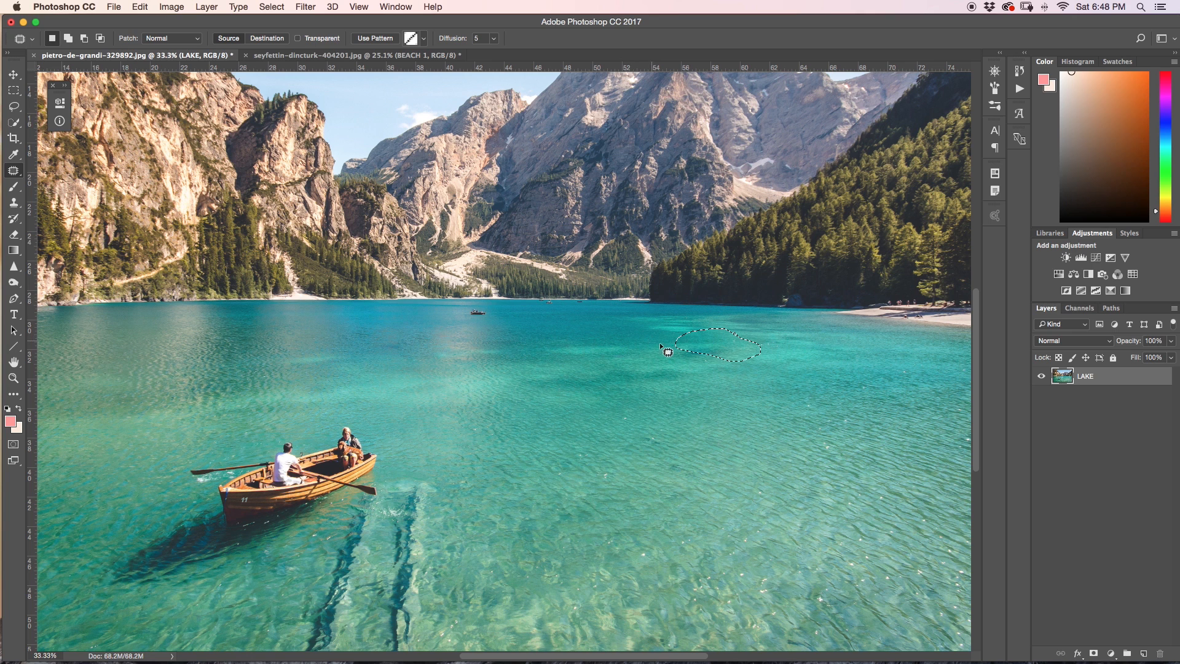
pyautogui.press('super+d')
pyautogui.hscroll(-10, 607, 395)
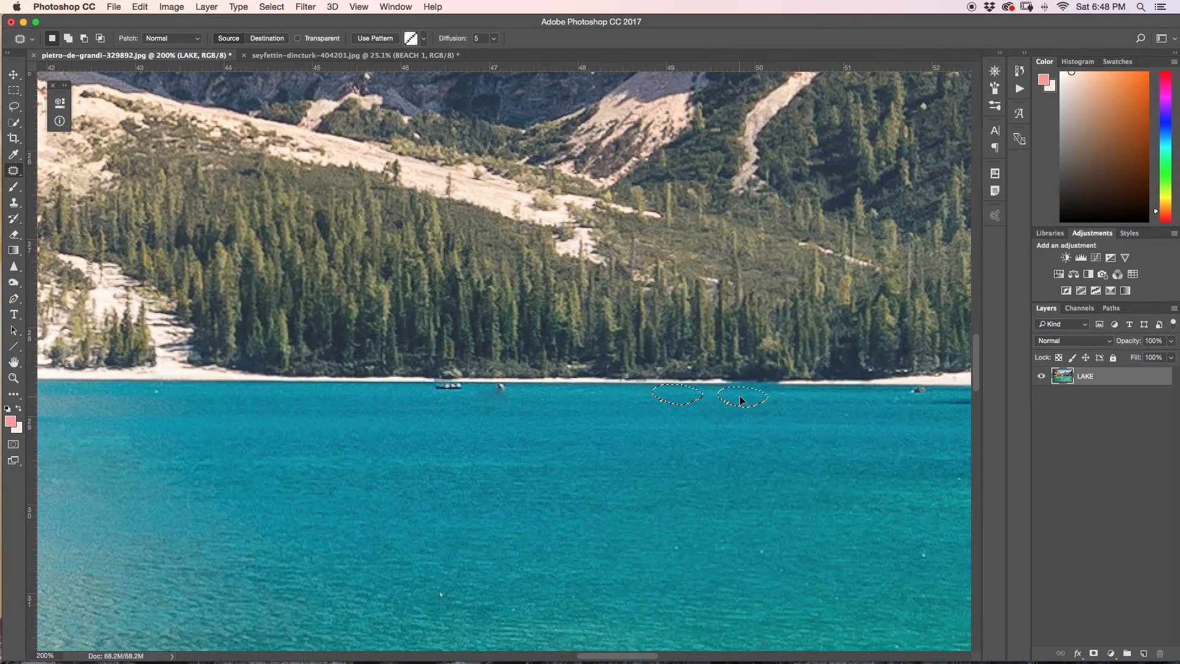
pyautogui.moveTo(740, 400)
pyautogui.mouseDown()
pyautogui.moveTo(722, 401)
pyautogui.moveTo(755, 403)
pyautogui.mouseUp()
# Step: Try to patch the small dark boat touching the far shoreline with nearby water, and undo the patch
pyautogui.moveTo(433, 389)
pyautogui.mouseDown()
pyautogui.moveTo(471, 386)
pyautogui.moveTo(436, 377)
pyautogui.moveTo(434, 391)
pyautogui.moveTo(462, 395)
pyautogui.moveTo(429, 397)
pyautogui.moveTo(468, 385)
pyautogui.moveTo(395, 398)
pyautogui.mouseUp()
pyautogui.press('super+z')
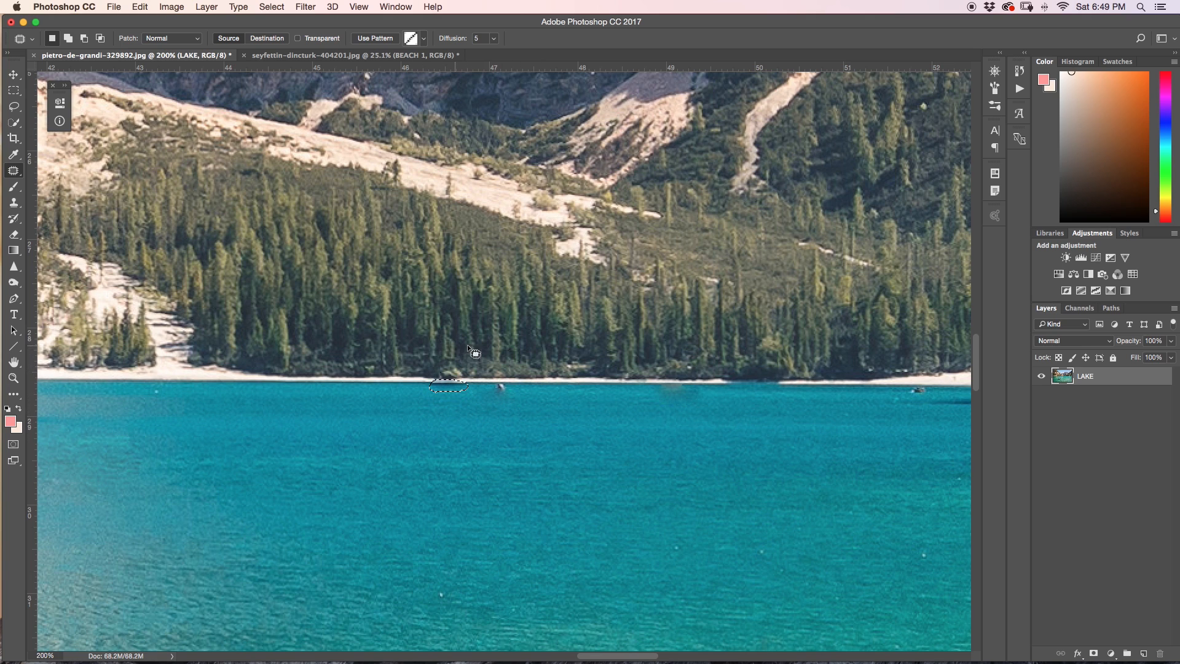
pyautogui.click(413, 400)
pyautogui.moveTo(466, 387)
pyautogui.mouseDown()
pyautogui.moveTo(431, 382)
pyautogui.moveTo(464, 391)
pyautogui.mouseUp()
pyautogui.click(452, 402)
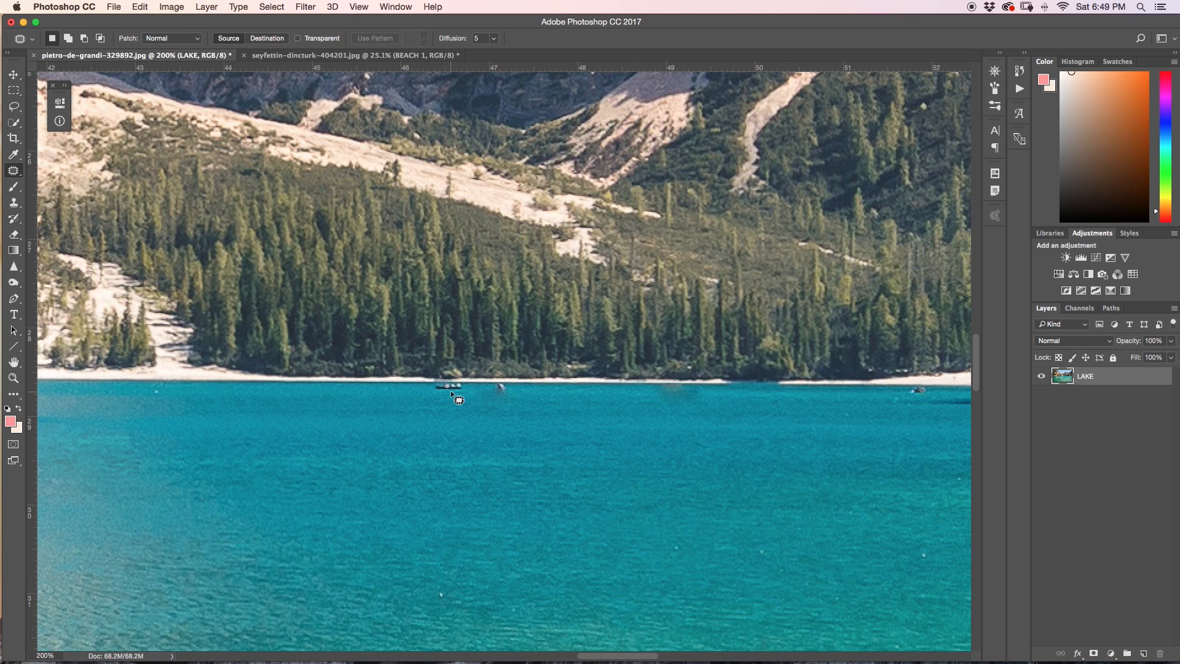
# Step: Cover the small dark boat at the far shoreline with water sampled just below it, using the Clone Stamp at size 4
pyautogui.press('s')
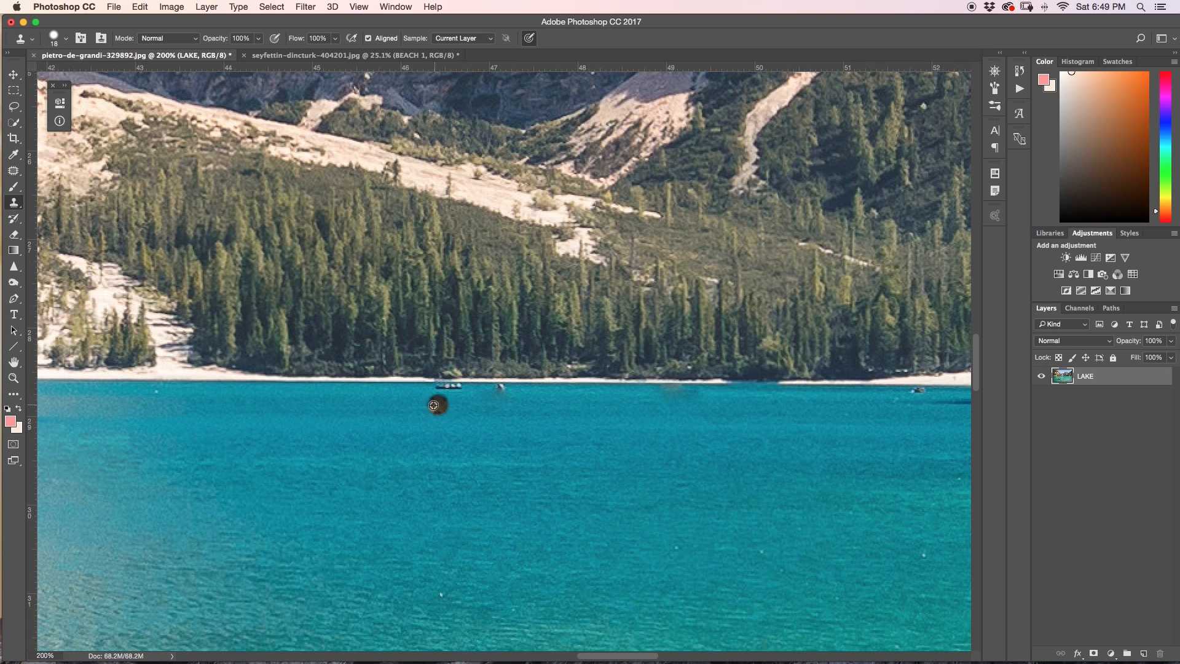
pyautogui.keyDown('alt'); pyautogui.click(429, 404); pyautogui.keyUp('alt')
pyautogui.moveTo(431, 395); pyautogui.dragTo(447, 386)
pyautogui.click(436, 387)
pyautogui.moveTo(463, 387)
pyautogui.mouseDown()
pyautogui.moveTo(444, 388)
pyautogui.moveTo(454, 385)
pyautogui.mouseUp()
# Step: Clone water sampled just below the remaining tiny boat at the far shoreline over it with the Clone Stamp
pyautogui.hscroll(5, 717, 405)
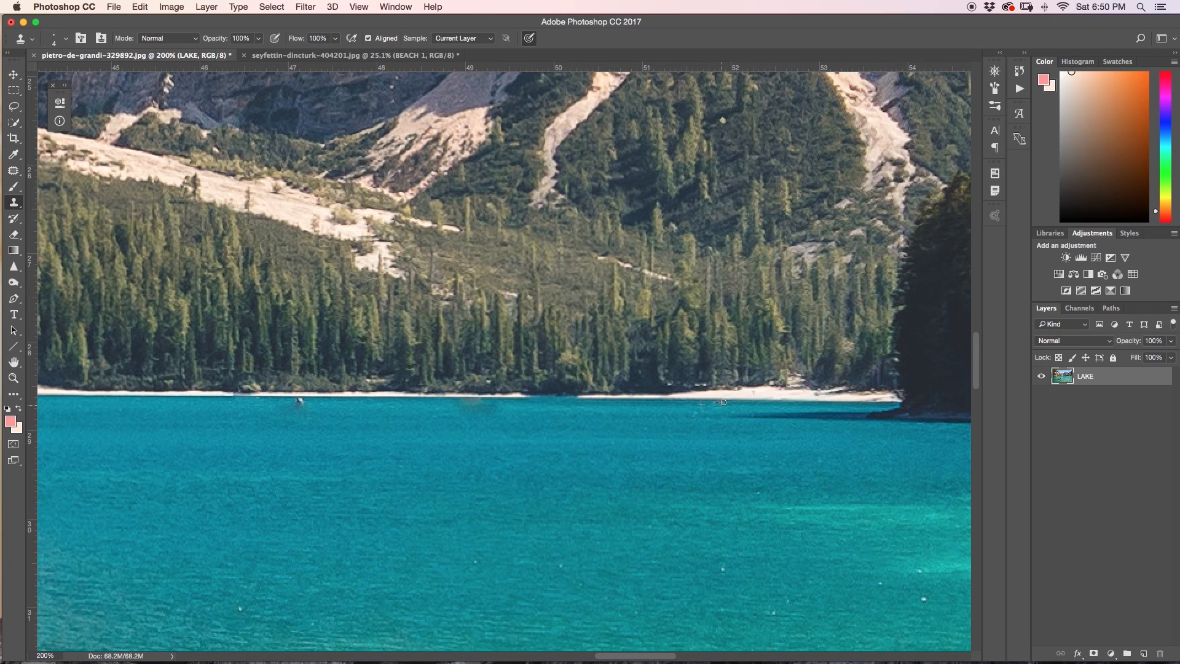
pyautogui.keyDown('alt'); pyautogui.click(310, 410); pyautogui.keyUp('alt')
pyautogui.moveTo(306, 405); pyautogui.dragTo(298, 399)
# Step: Remove the people nearest the photo's right edge on the beach with the Content-Aware Spot Healing Brush at size 33
pyautogui.moveTo(643, 482); pyautogui.dragTo(75, 393)
pyautogui.moveTo(435, 474); pyautogui.dragTo(67, 504)
pyautogui.moveTo(862, 473); pyautogui.dragTo(170, 429)
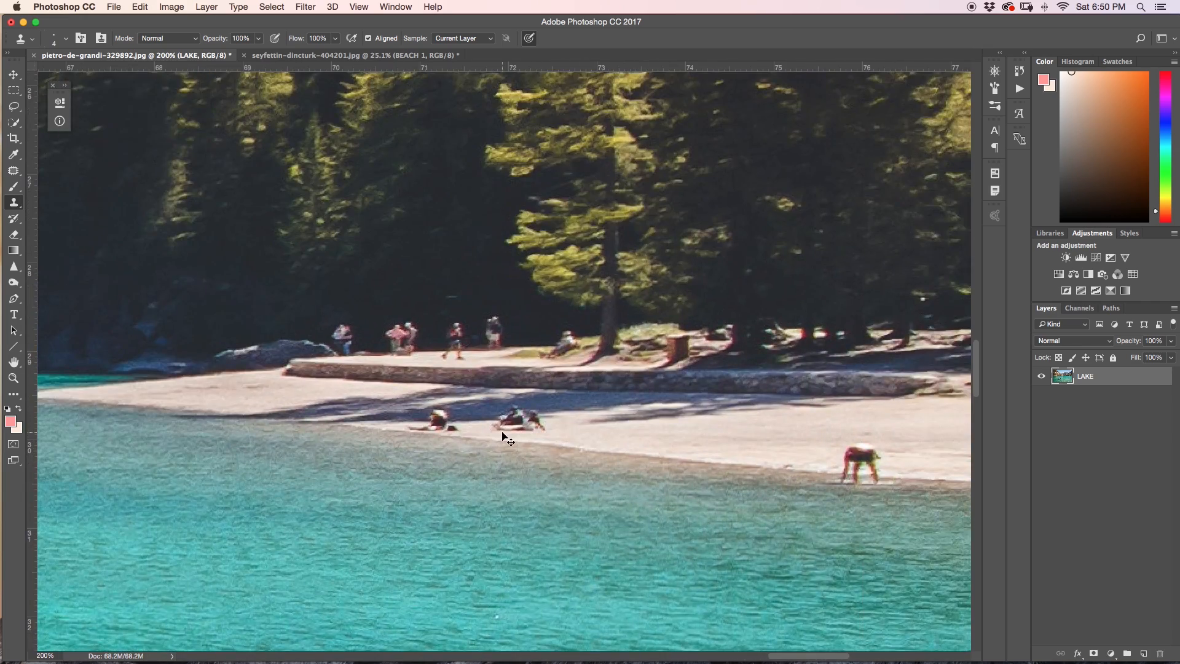
pyautogui.press('super+minus')
pyautogui.moveTo(607, 449); pyautogui.dragTo(559, 476)
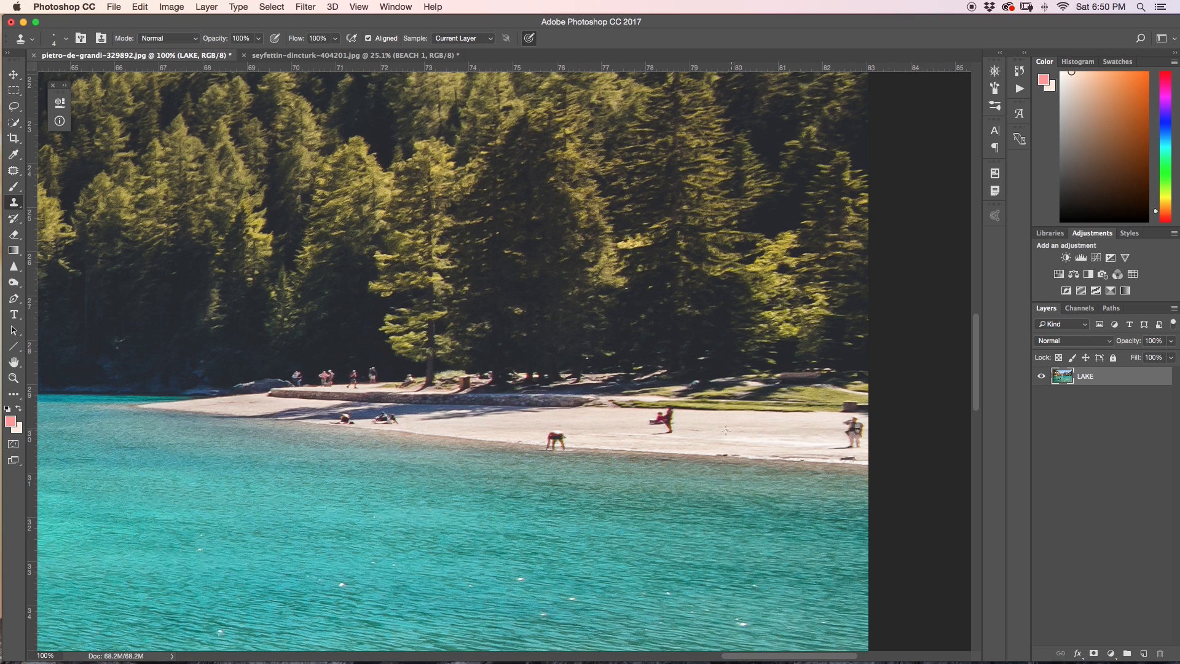
pyautogui.click(13, 171)
pyautogui.click(61, 170)
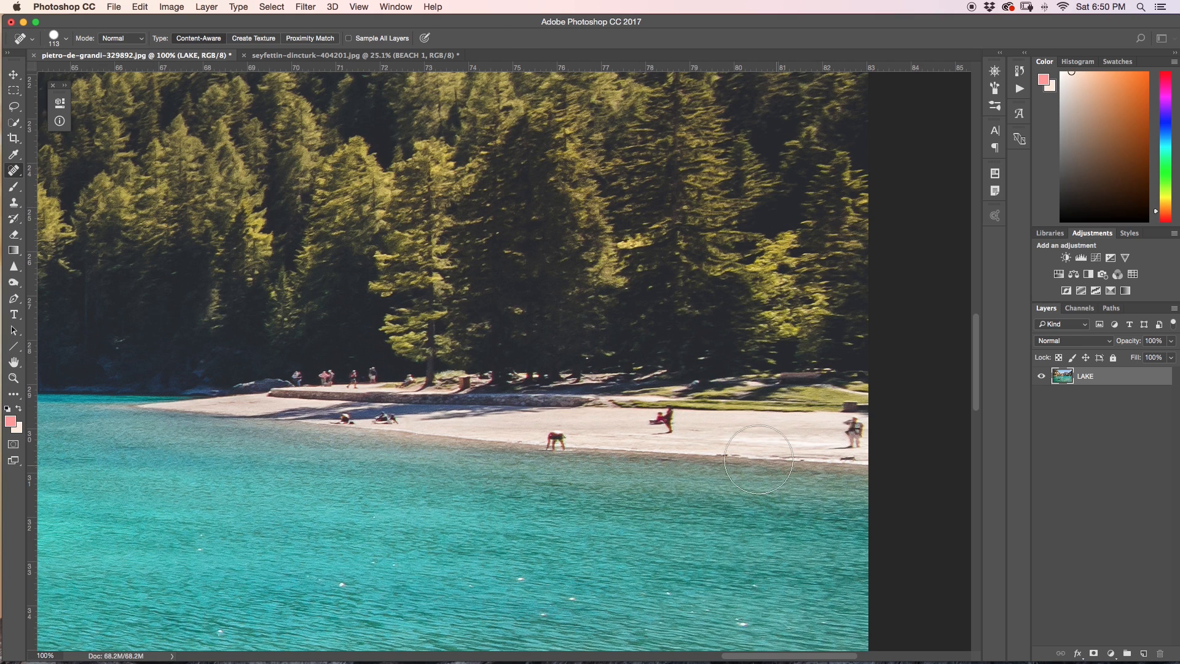
pyautogui.moveTo(701, 424)
pyautogui.mouseDown()
pyautogui.moveTo(669, 411)
pyautogui.moveTo(652, 421)
pyautogui.moveTo(661, 416)
pyautogui.mouseUp()
pyautogui.moveTo(855, 425)
pyautogui.mouseDown()
pyautogui.moveTo(850, 443)
pyautogui.moveTo(855, 430)
pyautogui.mouseUp()
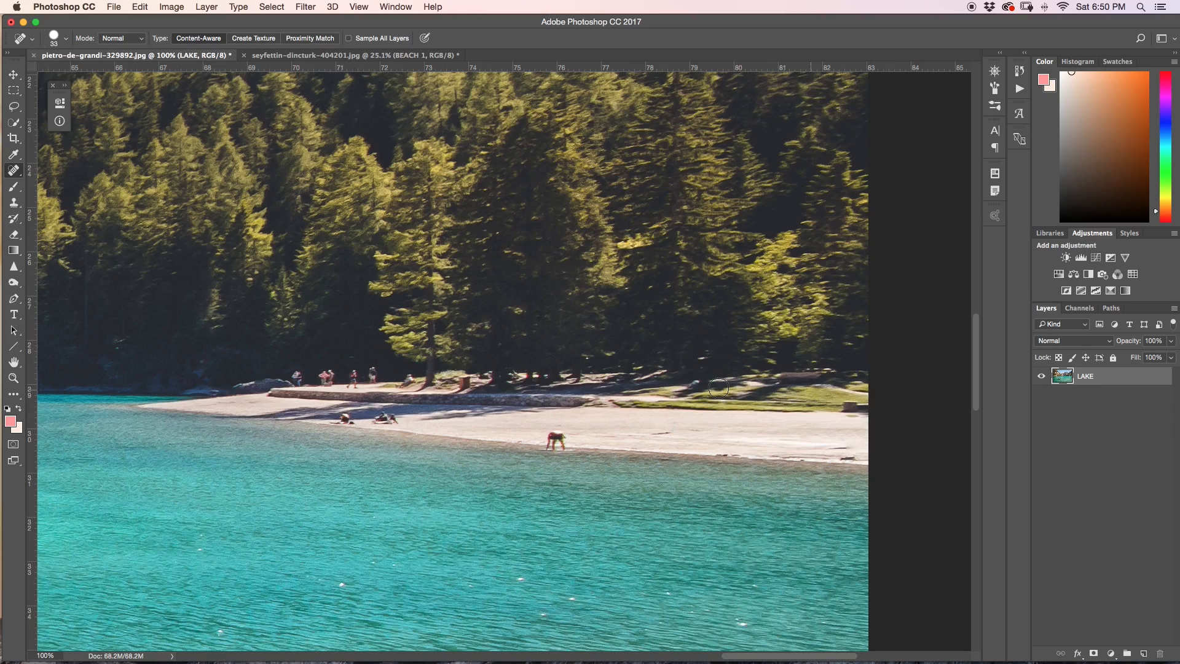
# Step: Review the retouched beach and shoreline in the wider lake photo at 33.3% zoom
pyautogui.press('super+minus')
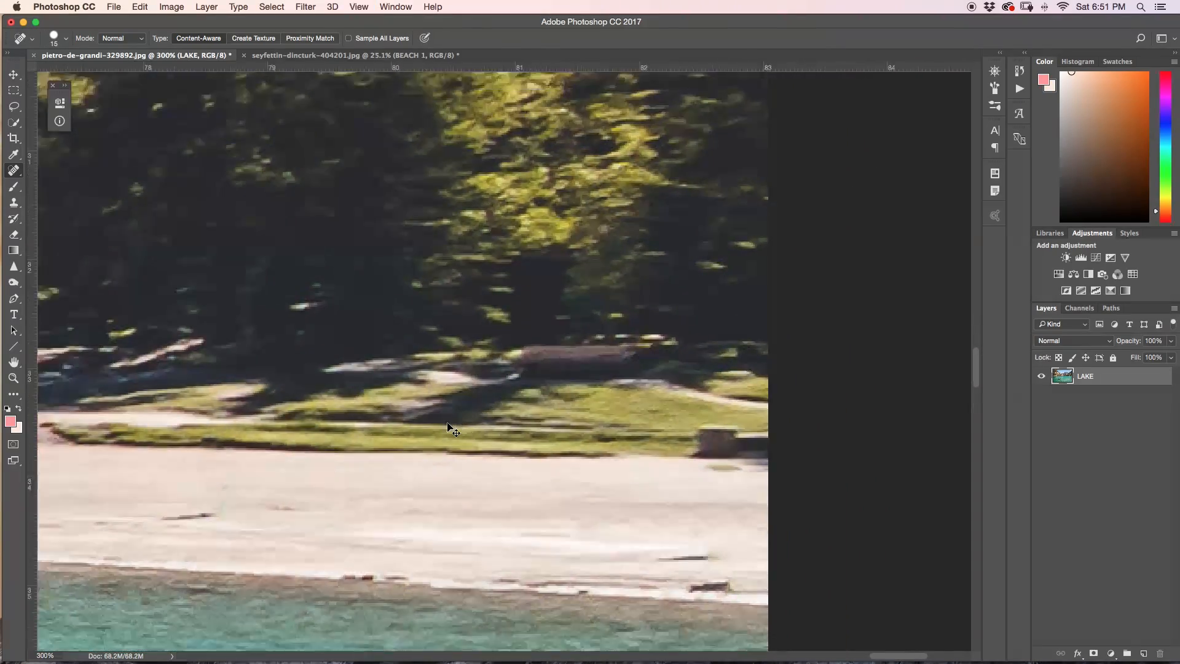
pyautogui.press('super+minus')
pyautogui.press('super+minus')
pyautogui.press('super+minus')
pyautogui.press('super+minus')
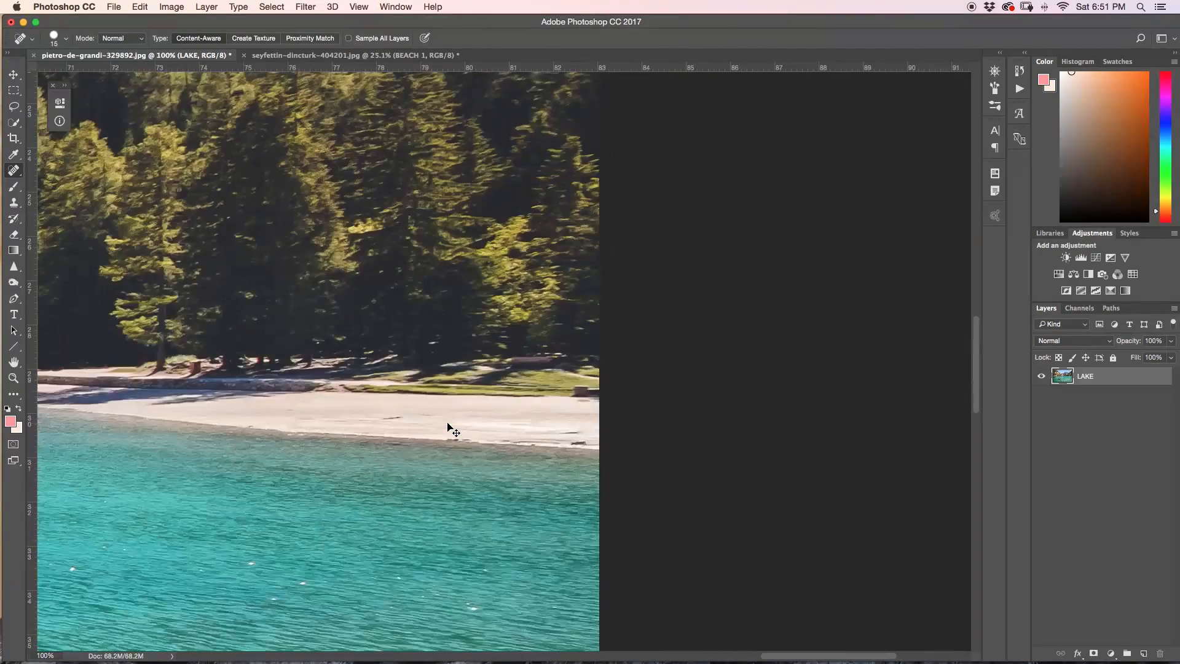
pyautogui.press('super+0')
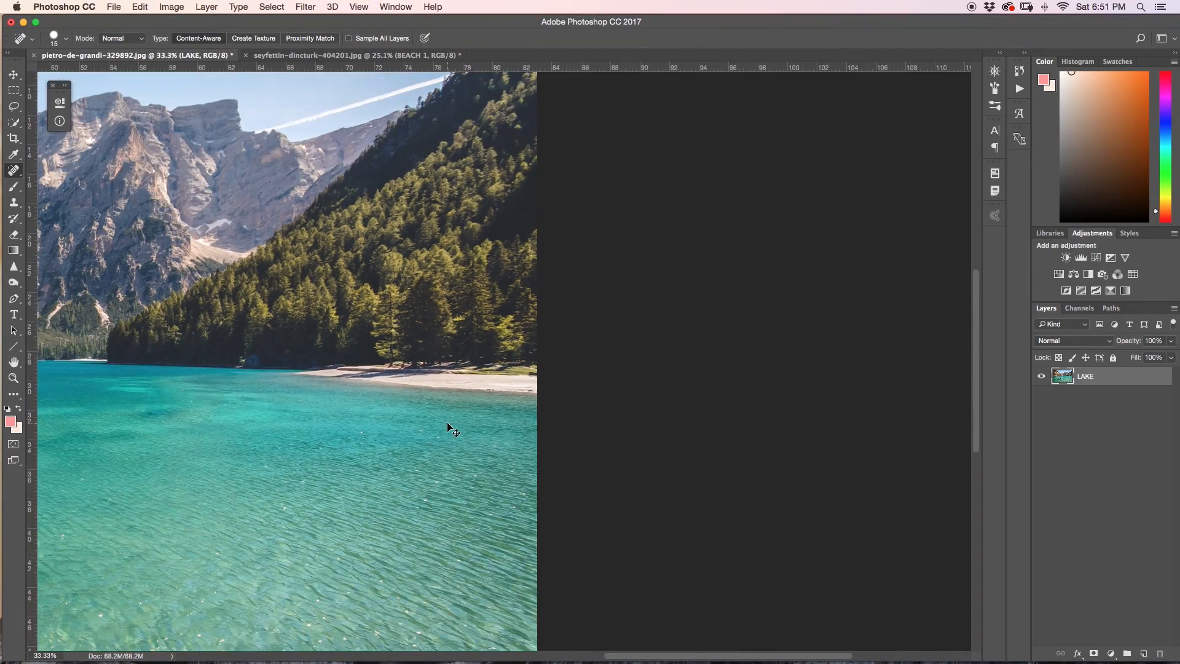